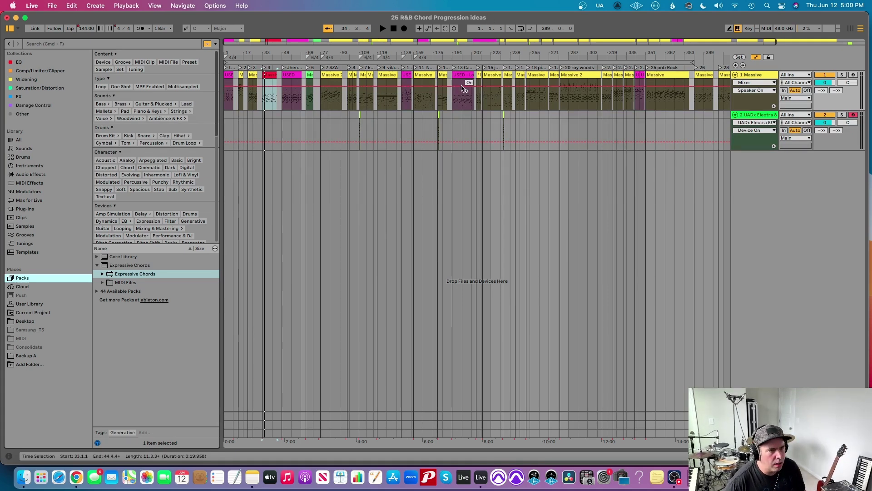
- Examine the UADx Electra track's clip at the 7 kehlani locator, selecting each of its four chords in turn
{"action": "left_click_drag", "start_coordinate": [360, 50], "coordinate": [364, 51]}
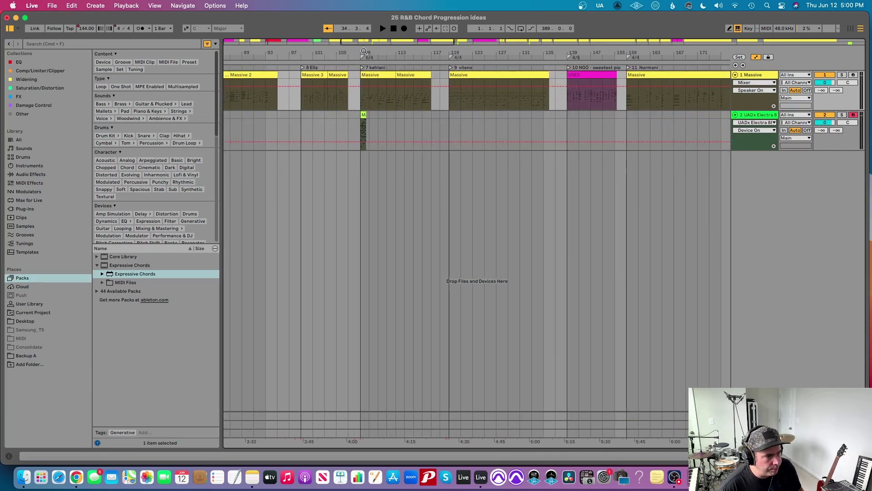
{"action": "left_click_drag", "start_coordinate": [363, 51], "coordinate": [469, 54]}
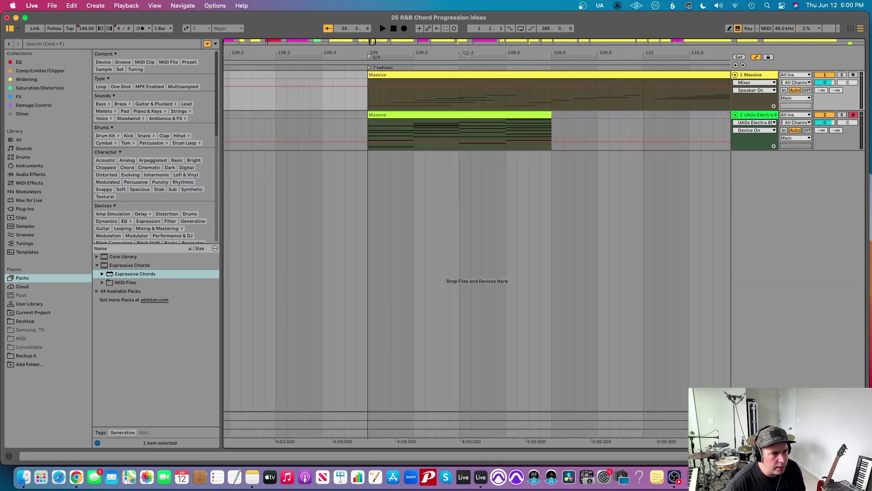
{"action": "double_click", "coordinate": [440, 114]}
{"action": "left_click_drag", "start_coordinate": [380, 172], "coordinate": [385, 417]}
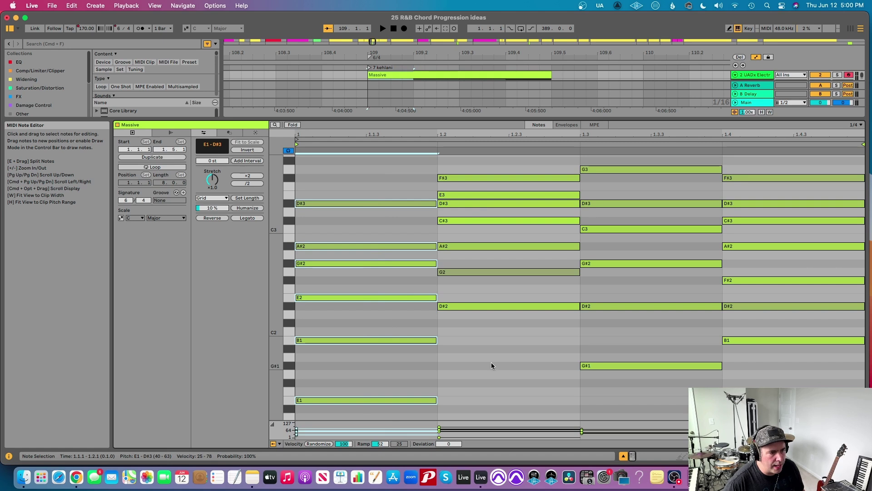
{"action": "left_click_drag", "start_coordinate": [492, 366], "coordinate": [510, 169]}
{"action": "left_click_drag", "start_coordinate": [627, 410], "coordinate": [627, 163]}
{"action": "left_click_drag", "start_coordinate": [766, 386], "coordinate": [754, 200]}
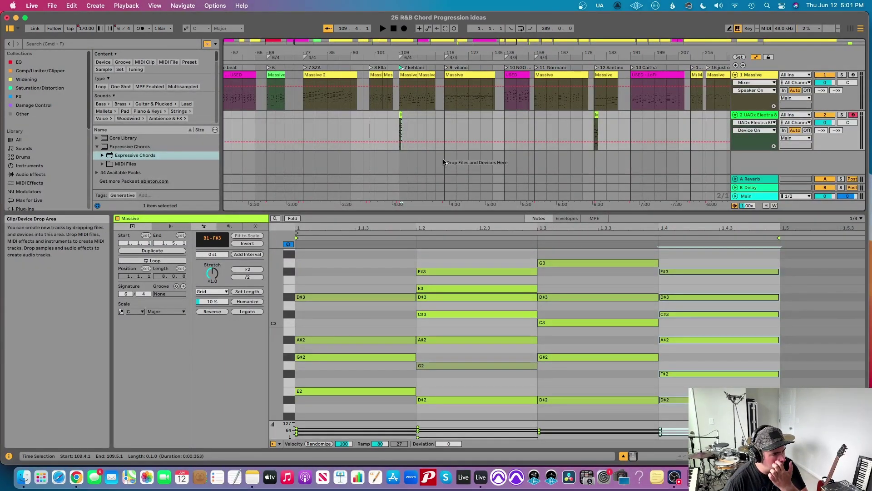
- Open the red Massive clip at locator 4 on the Massive track and display its notes instead of its envelopes
{"action": "left_click_drag", "start_coordinate": [322, 52], "coordinate": [463, 73]}
{"action": "left_click", "coordinate": [456, 74]}
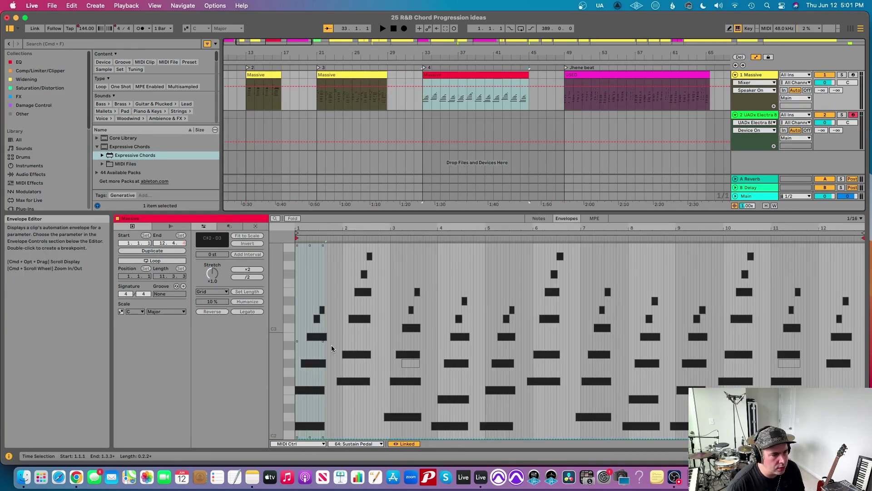
{"action": "left_click", "coordinate": [538, 218]}
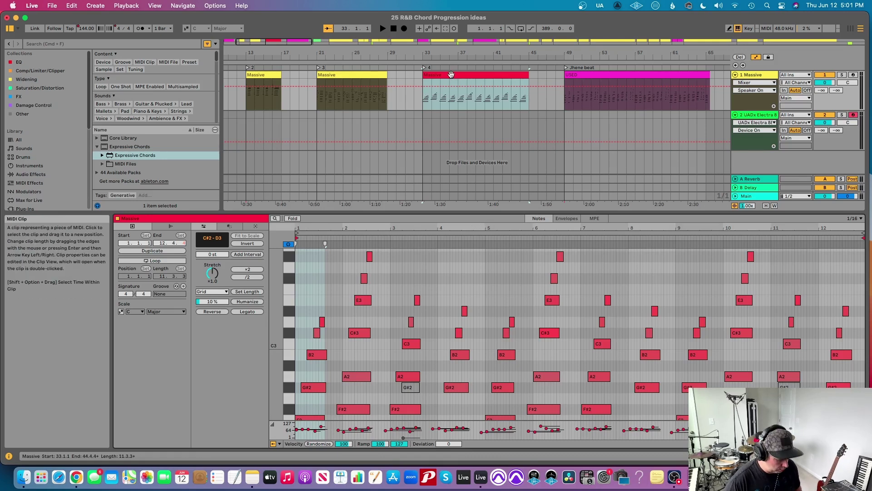
- Copy the red Massive clip to the UADx Electra track, deactivate that track, and reselect the original clip
{"action": "left_click_drag", "start_coordinate": [451, 74], "coordinate": [456, 117]}
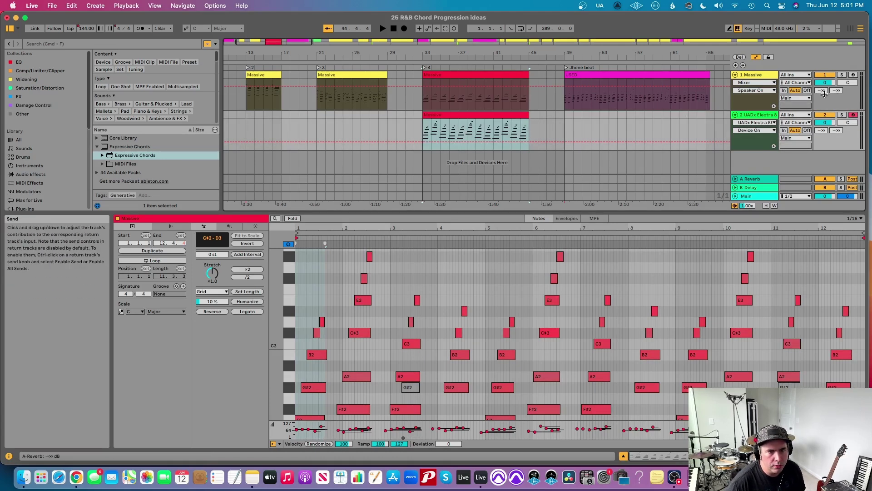
{"action": "left_click", "coordinate": [824, 114]}
{"action": "left_click", "coordinate": [474, 75]}
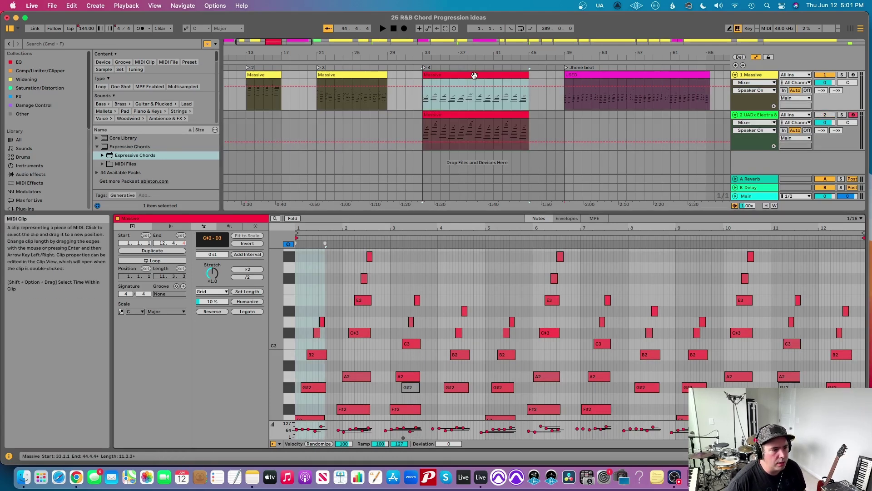
- Enlarge the note editor and shift the first chord's G#2, B2, C#3 and D3 notes back to the start of bar 1
{"action": "left_click_drag", "start_coordinate": [390, 212], "coordinate": [395, 94]}
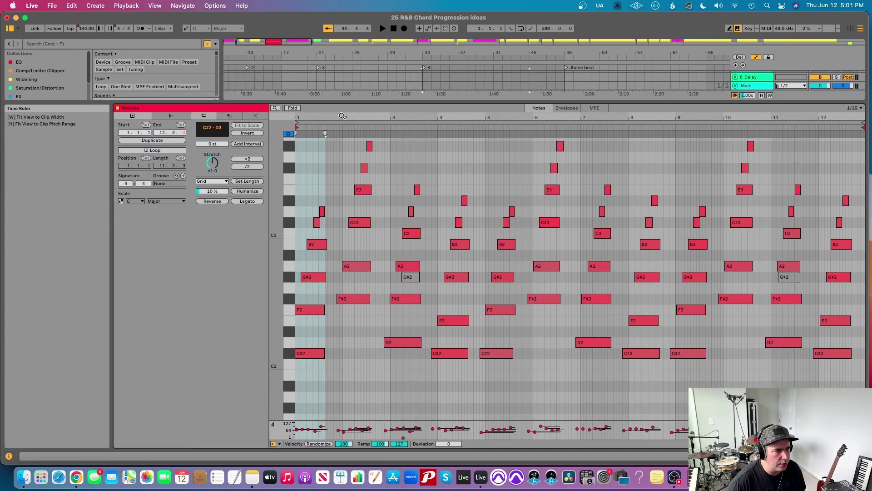
{"action": "left_click_drag", "start_coordinate": [345, 112], "coordinate": [332, 111]}
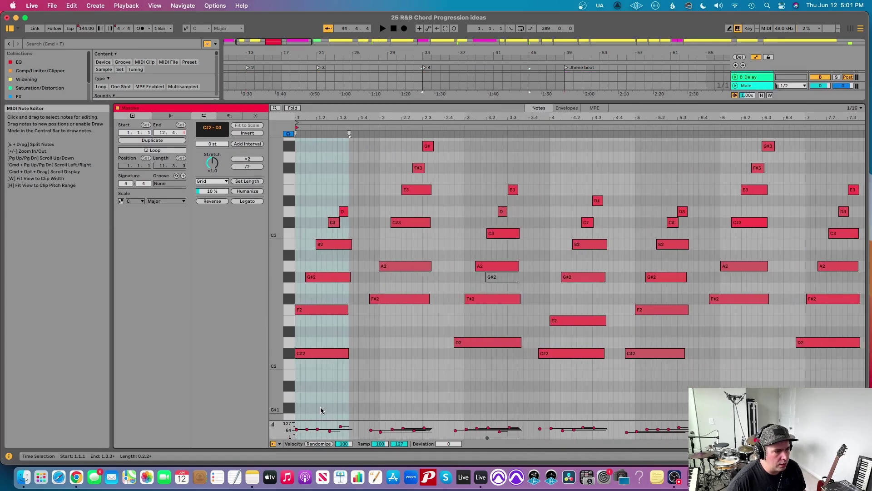
{"action": "left_click", "coordinate": [318, 387]}
{"action": "left_click_drag", "start_coordinate": [323, 377], "coordinate": [341, 211]}
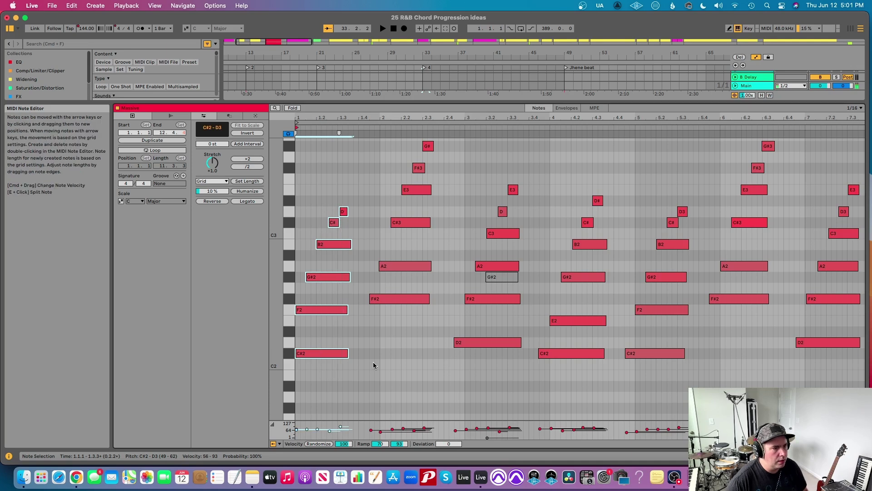
{"action": "left_click_drag", "start_coordinate": [366, 117], "coordinate": [387, 131]}
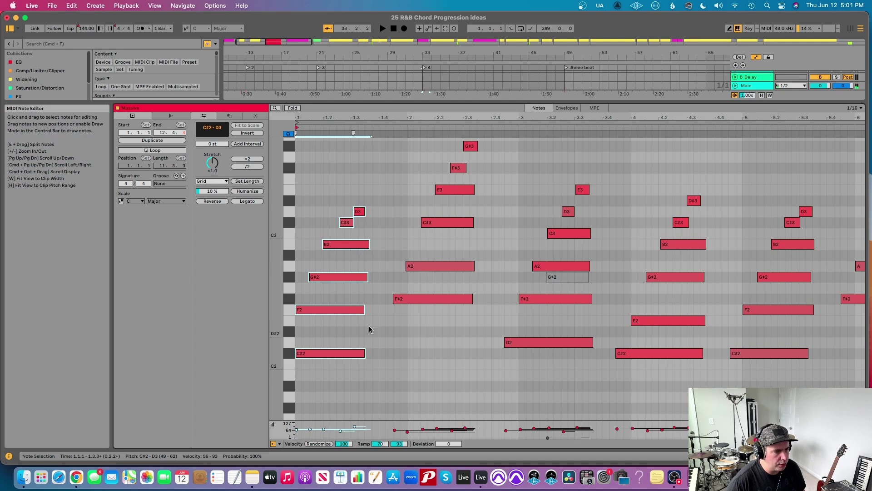
{"action": "left_click", "coordinate": [348, 328]}
{"action": "left_click_drag", "start_coordinate": [332, 279], "coordinate": [319, 280]}
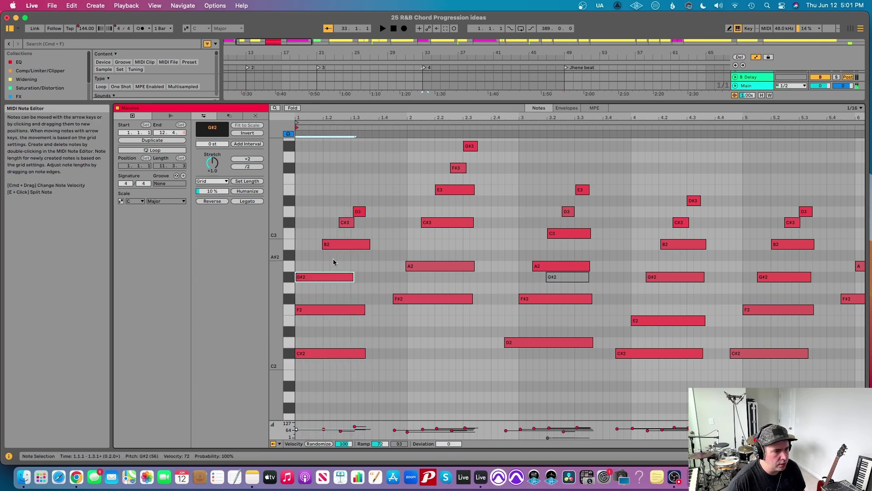
{"action": "left_click_drag", "start_coordinate": [338, 245], "coordinate": [310, 246]}
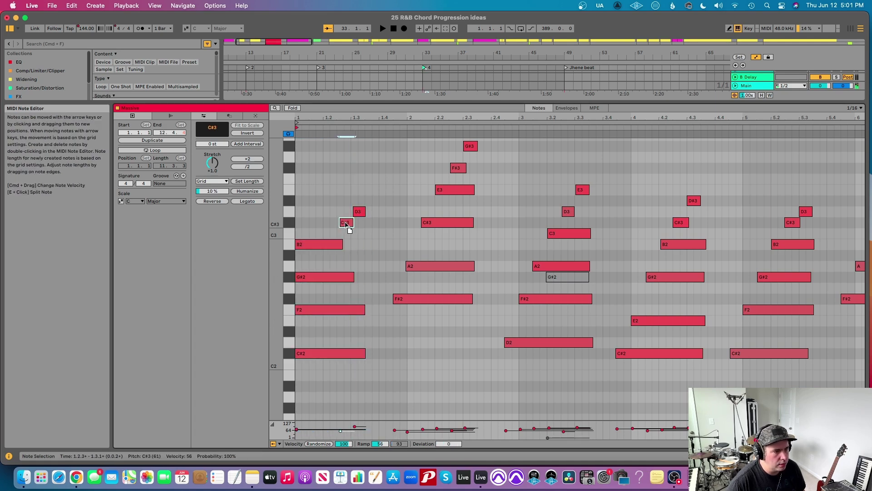
{"action": "left_click_drag", "start_coordinate": [348, 223], "coordinate": [306, 223]}
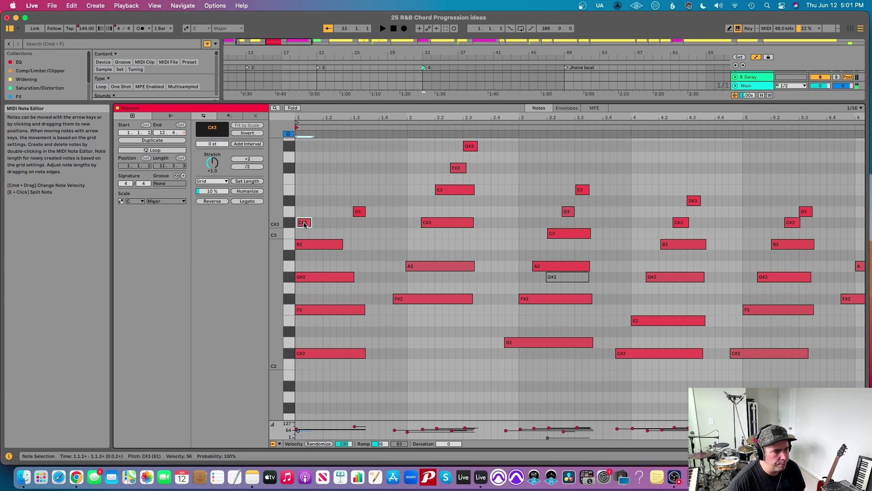
{"action": "left_click_drag", "start_coordinate": [359, 212], "coordinate": [308, 214]}
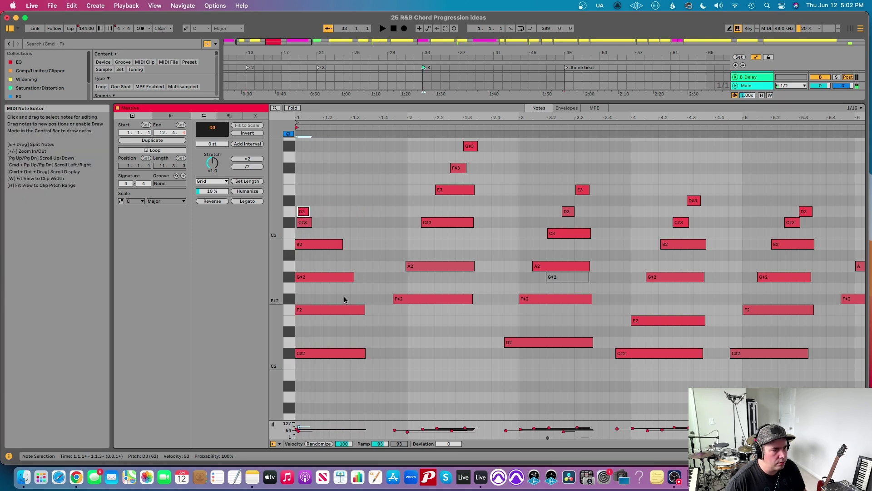
- Fit all the first chord's notes to the one-beat range from 1.1.1 to 1.2.1
{"action": "left_click", "coordinate": [309, 377]}
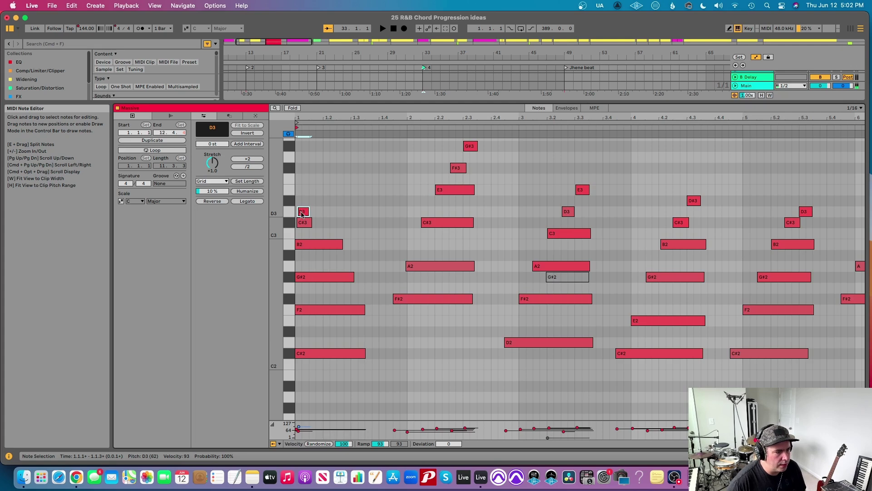
{"action": "left_click_drag", "start_coordinate": [298, 189], "coordinate": [322, 192]}
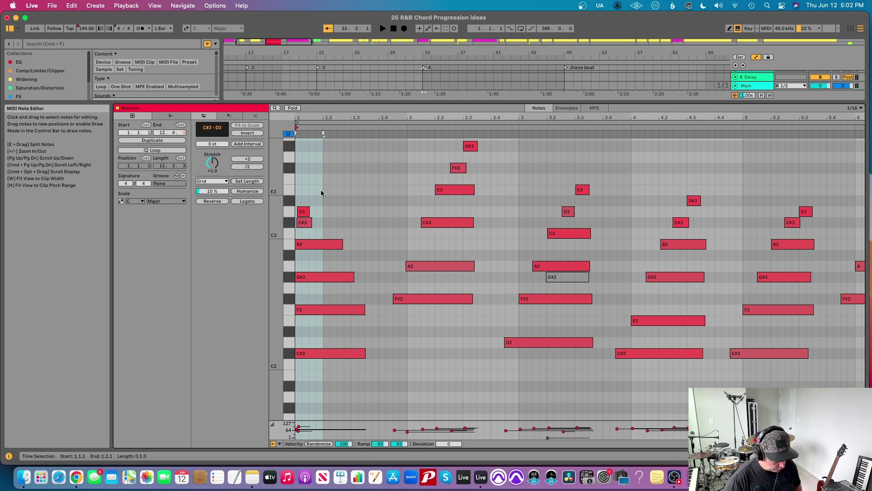
{"action": "key", "text": "super+alt+j"}
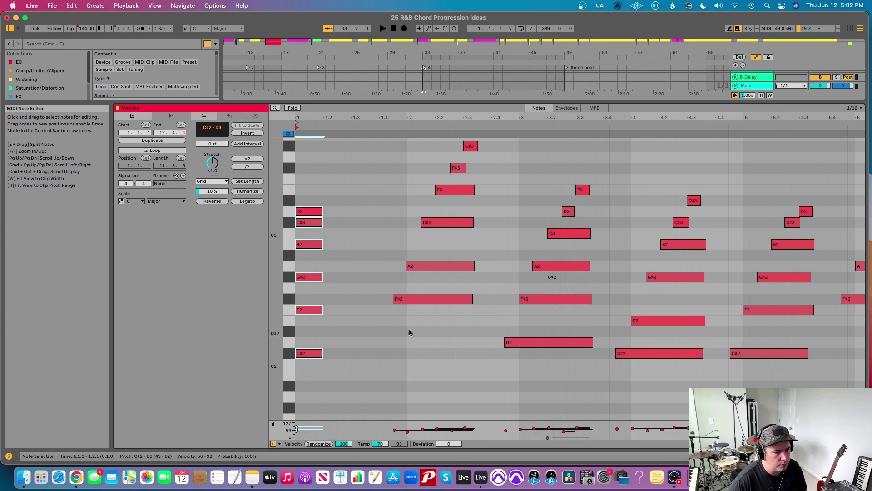
- Move the second chord to beat 1.2 and fit its F#2 and A2 notes to the range 1.2.1 to 1.3.1
{"action": "left_click_drag", "start_coordinate": [391, 347], "coordinate": [484, 147]}
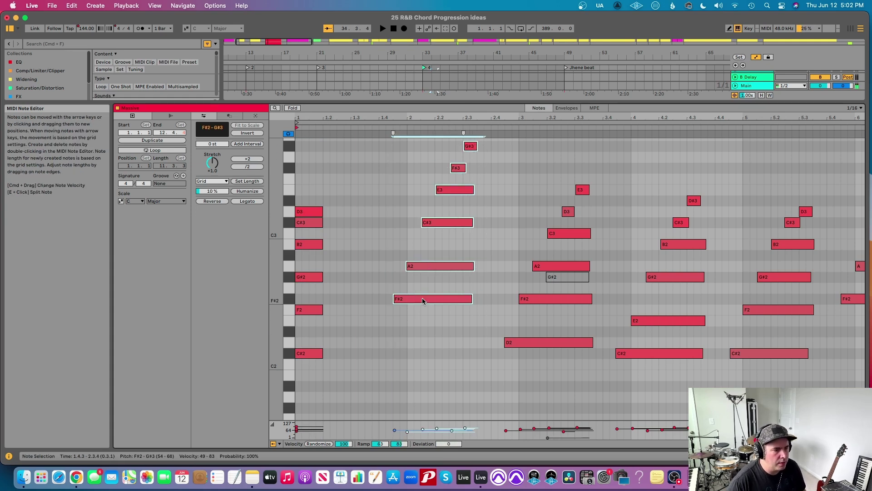
{"action": "left_click_drag", "start_coordinate": [423, 300], "coordinate": [353, 300]}
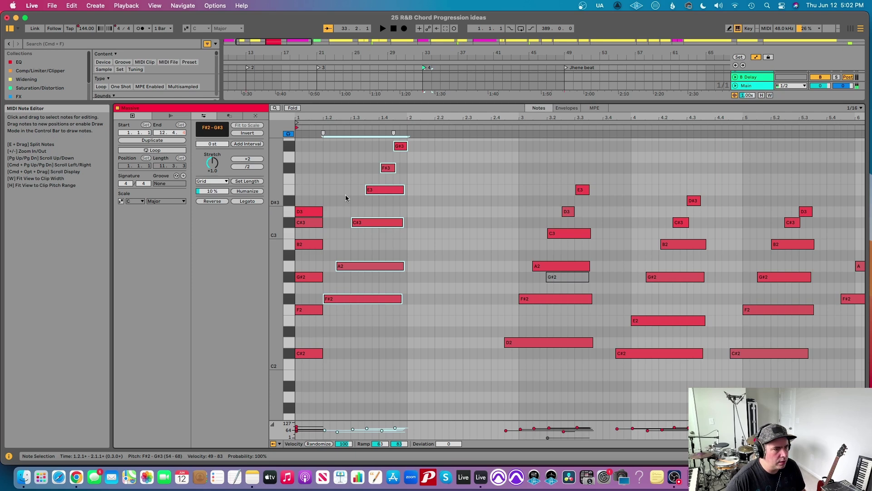
{"action": "left_click_drag", "start_coordinate": [327, 191], "coordinate": [349, 193]}
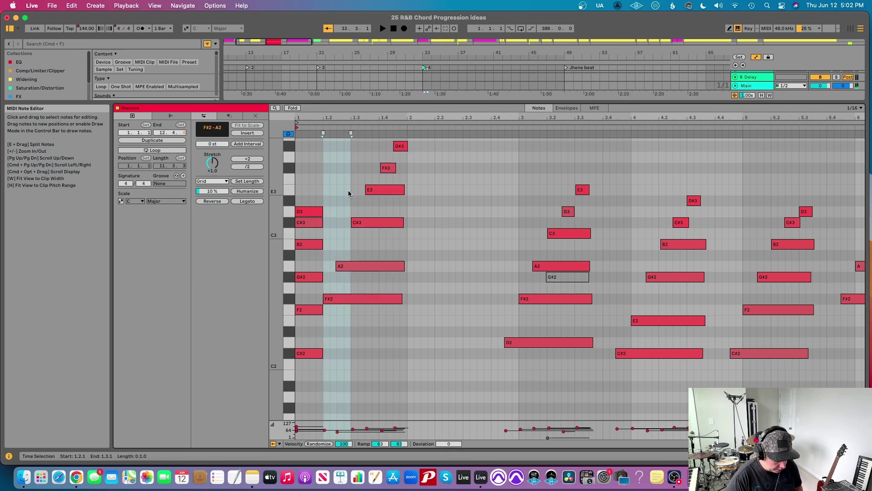
{"action": "key", "text": "super+alt+j"}
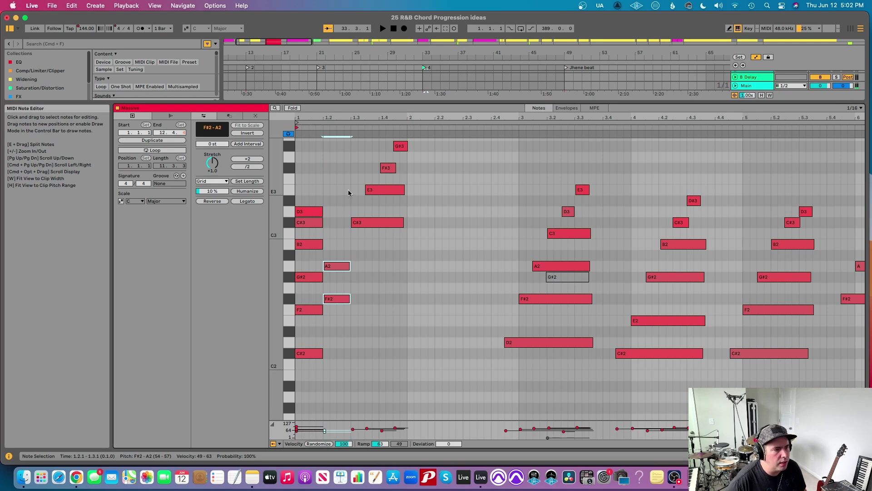
- Nudge the second chord's C#3 and E3 notes back so they start at beat 1.2
{"action": "left_click", "coordinate": [381, 224]}
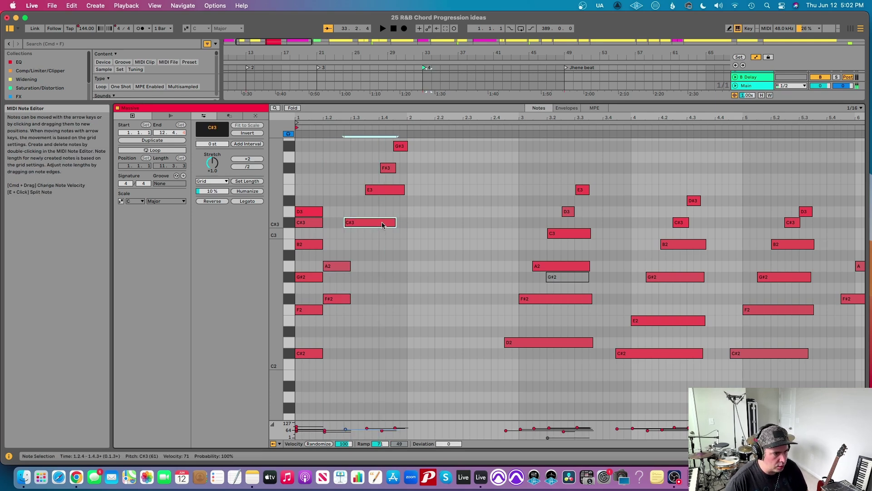
{"action": "key", "text": "Left"}
{"action": "key", "text": "Left"}
{"action": "key", "text": "Left"}
{"action": "key", "text": "Left"}
{"action": "left_click", "coordinate": [385, 190]}
{"action": "key", "text": "Left"}
{"action": "key", "text": "Left"}
{"action": "key", "text": "Left"}
{"action": "key", "text": "Left"}
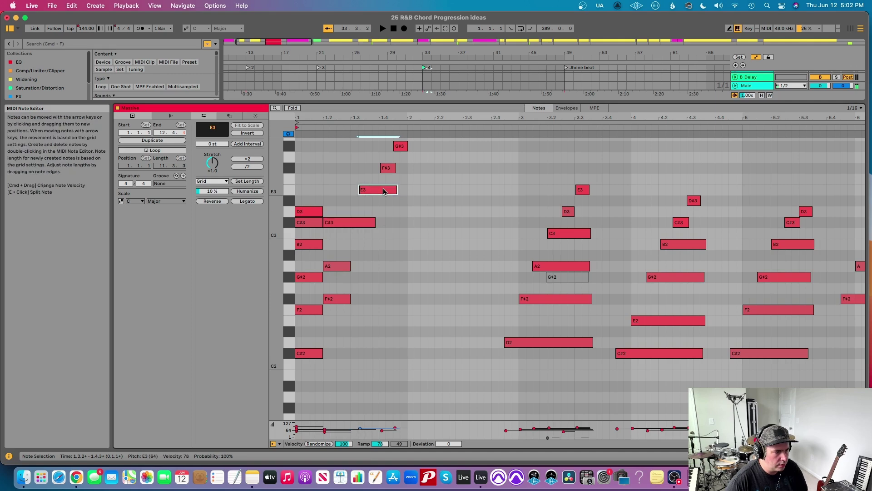
{"action": "key", "text": "Left"}
{"action": "key", "text": "Left"}
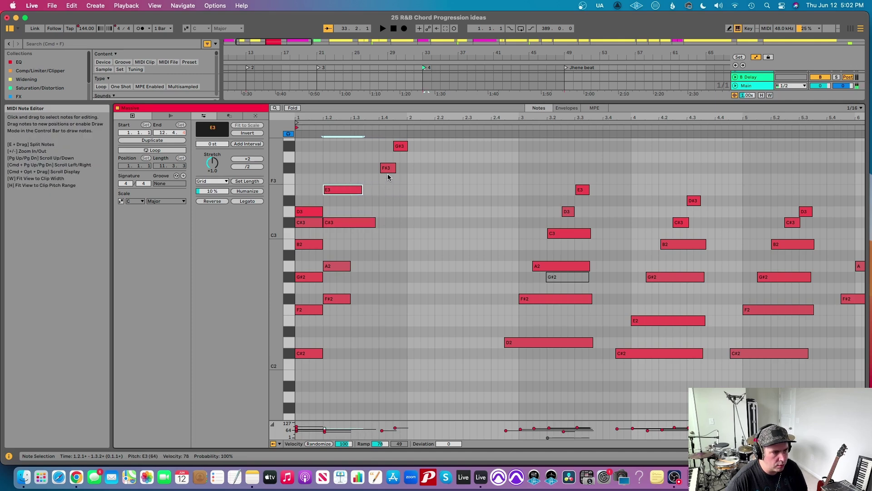
- Nudge the second chord's F#3 and G#3 notes back so they start at beat 1.2
{"action": "left_click", "coordinate": [387, 169]}
{"action": "key", "text": "Left"}
{"action": "key", "text": "Left"}
{"action": "key", "text": "Left"}
{"action": "key", "text": "Left"}
{"action": "key", "text": "Left"}
{"action": "key", "text": "Left"}
{"action": "key", "text": "Left"}
{"action": "key", "text": "Left"}
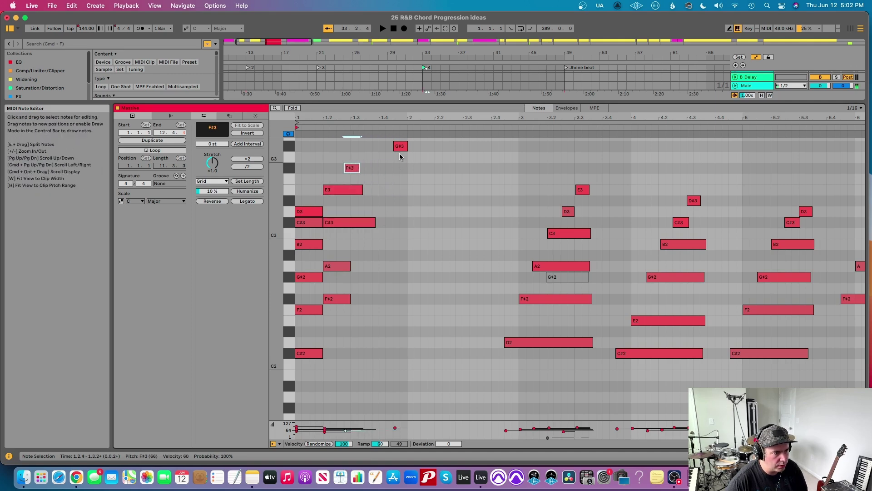
{"action": "left_click", "coordinate": [399, 148]}
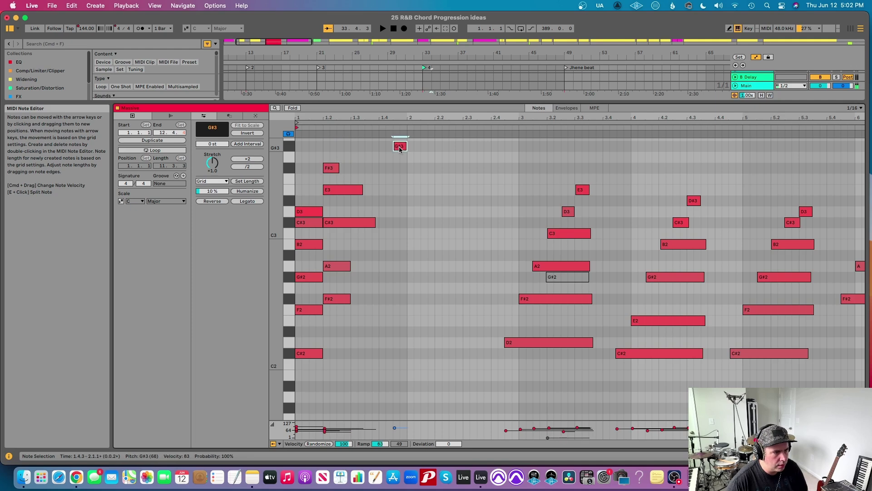
{"action": "key", "text": "Left"}
{"action": "key", "text": "Left"}
{"action": "key", "text": "Left"}
{"action": "key", "text": "Left"}
{"action": "key", "text": "Left"}
{"action": "key", "text": "Left"}
{"action": "key", "text": "Left"}
{"action": "key", "text": "Left"}
{"action": "key", "text": "Left"}
{"action": "key", "text": "Left"}
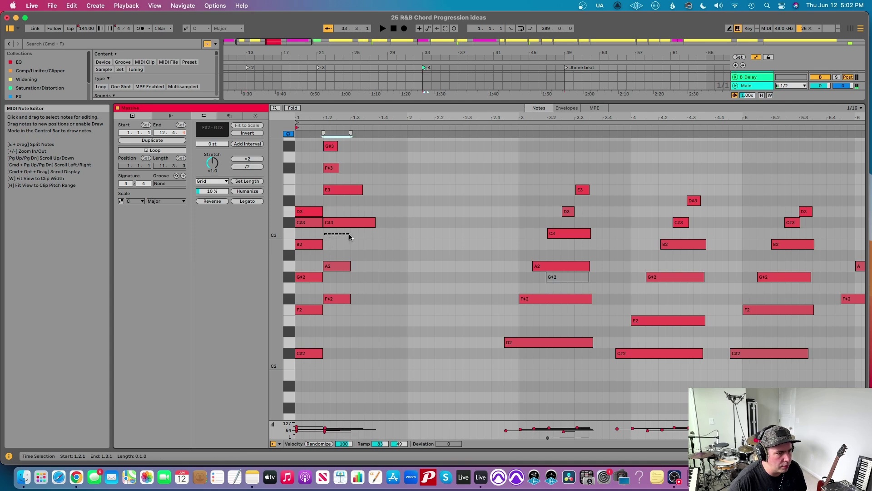
- Fit all the second chord's notes to the range 1.2.1 to 1.3.1, and select each of the first two chords to compare them
{"action": "left_click_drag", "start_coordinate": [324, 235], "coordinate": [349, 237]}
{"action": "key", "text": "alt+super+j"}
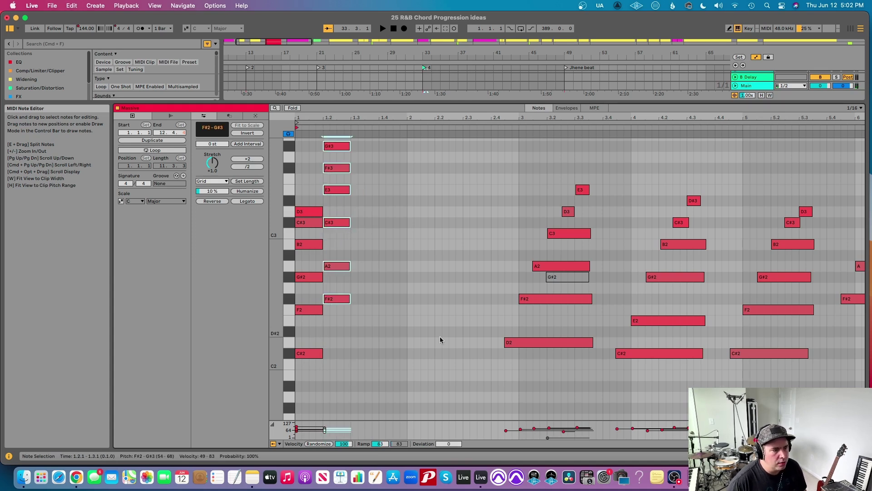
{"action": "left_click_drag", "start_coordinate": [301, 375], "coordinate": [308, 207]}
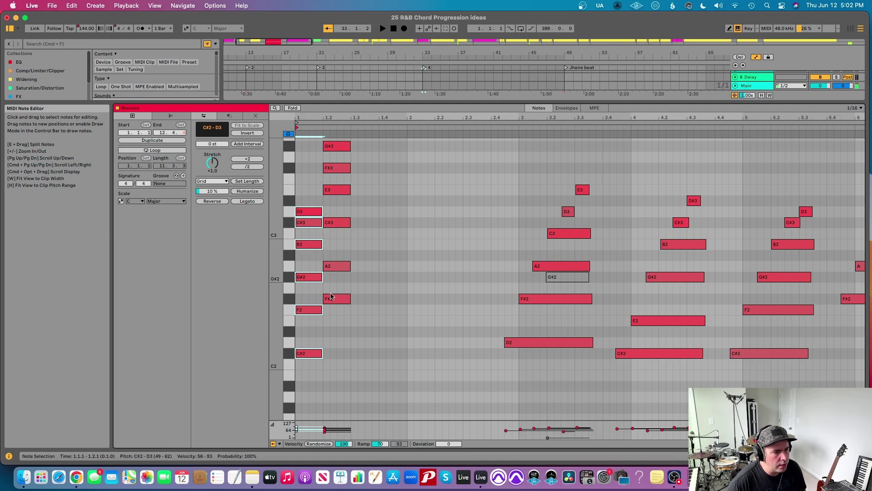
{"action": "left_click", "coordinate": [336, 332]}
{"action": "left_click_drag", "start_coordinate": [337, 313], "coordinate": [337, 136]}
- Move the third chord, D2 to E3, to beat 1.3 and nudge its staggered notes back to start together there
{"action": "left_click_drag", "start_coordinate": [535, 371], "coordinate": [583, 188]}
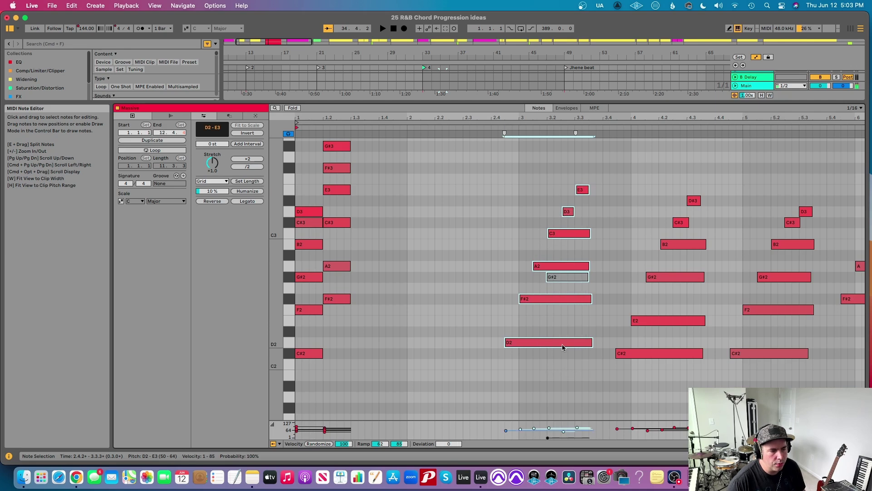
{"action": "left_click_drag", "start_coordinate": [542, 344], "coordinate": [388, 344]}
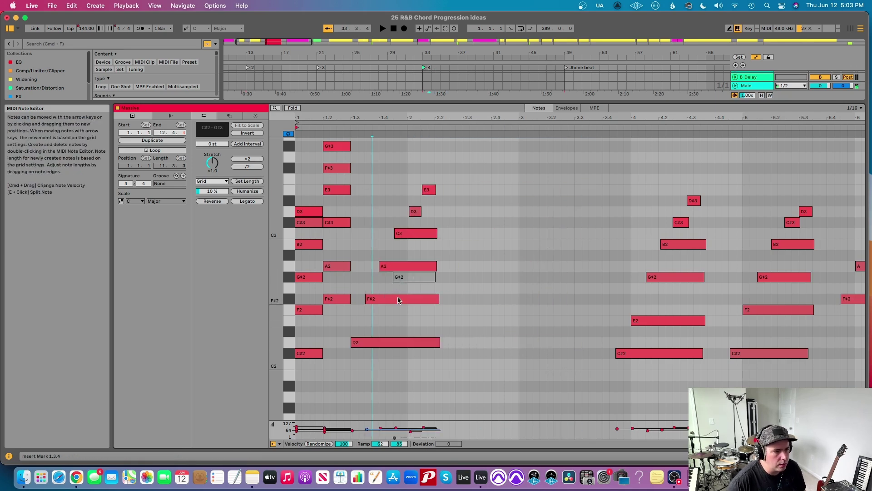
{"action": "left_click", "coordinate": [369, 235]}
{"action": "left_click_drag", "start_coordinate": [414, 212], "coordinate": [358, 212]}
{"action": "left_click_drag", "start_coordinate": [429, 190], "coordinate": [359, 190]}
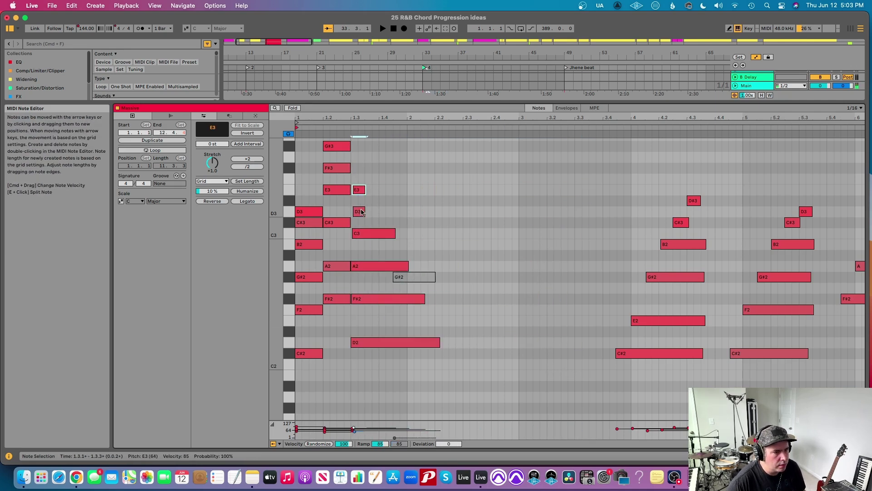
{"action": "left_click", "coordinate": [357, 213]}
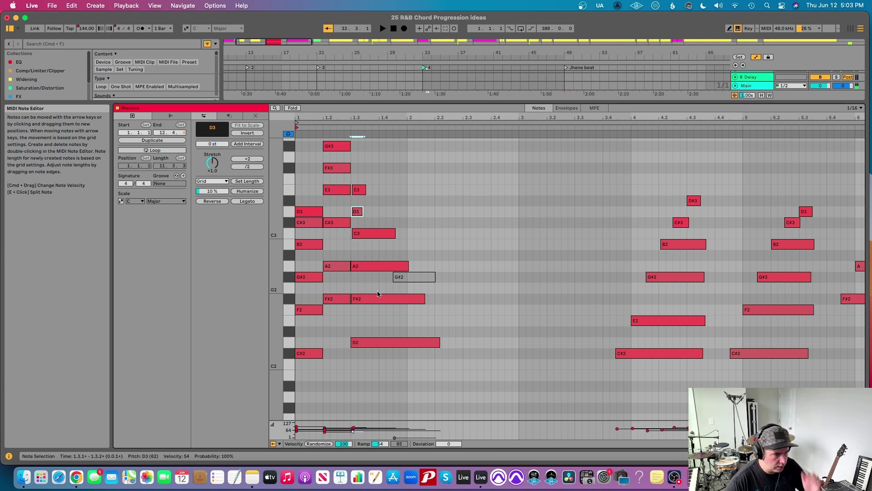
- Fit the third chord's notes to the time range 1.3.1 to 1.4.1 and reselect the chord to check it
{"action": "left_click_drag", "start_coordinate": [353, 180], "coordinate": [375, 179]}
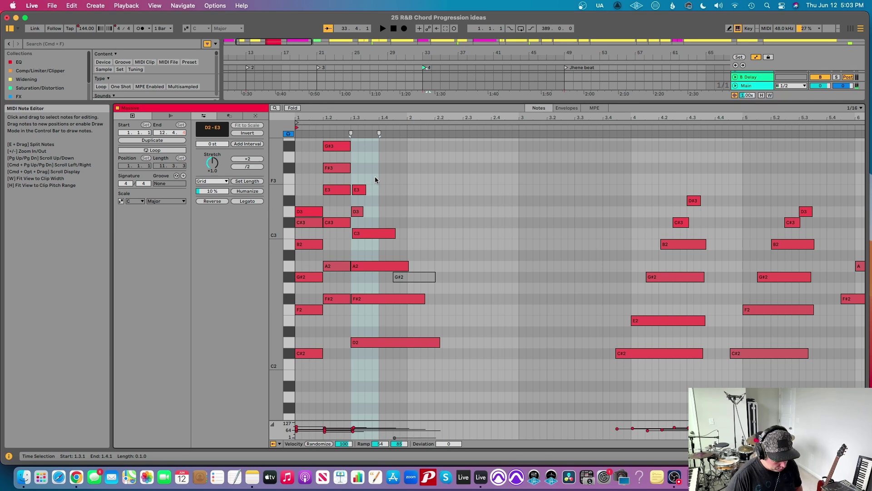
{"action": "key", "text": "alt+super+j"}
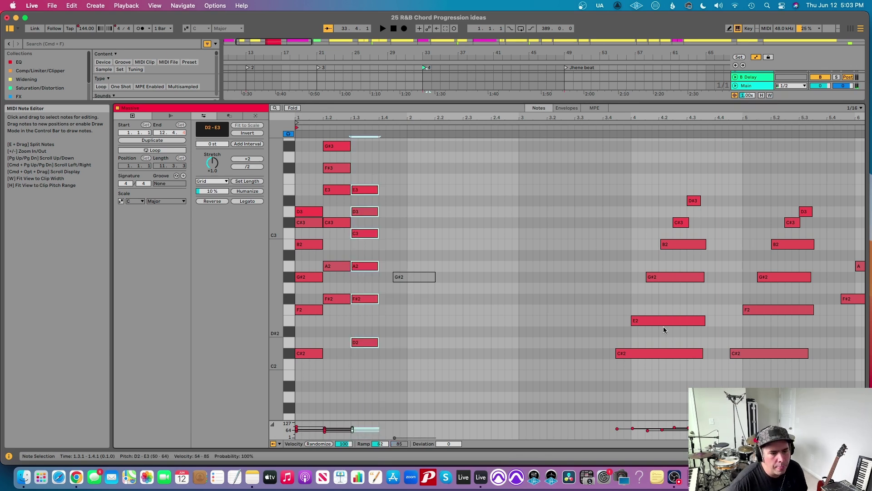
{"action": "left_click_drag", "start_coordinate": [363, 377], "coordinate": [363, 187]}
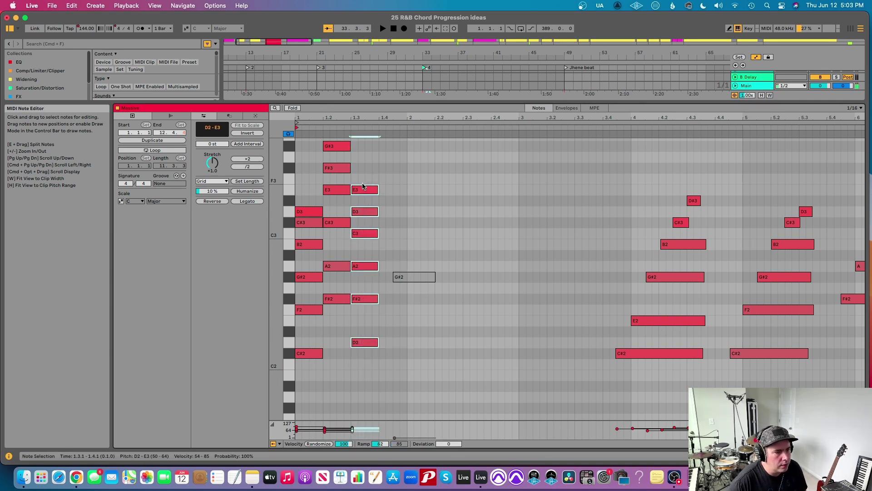
- Move the fourth chord, C#2 to D#3, to beat 1.4 and align its E2 and G#2 notes with that beat
{"action": "left_click_drag", "start_coordinate": [660, 378], "coordinate": [693, 199]}
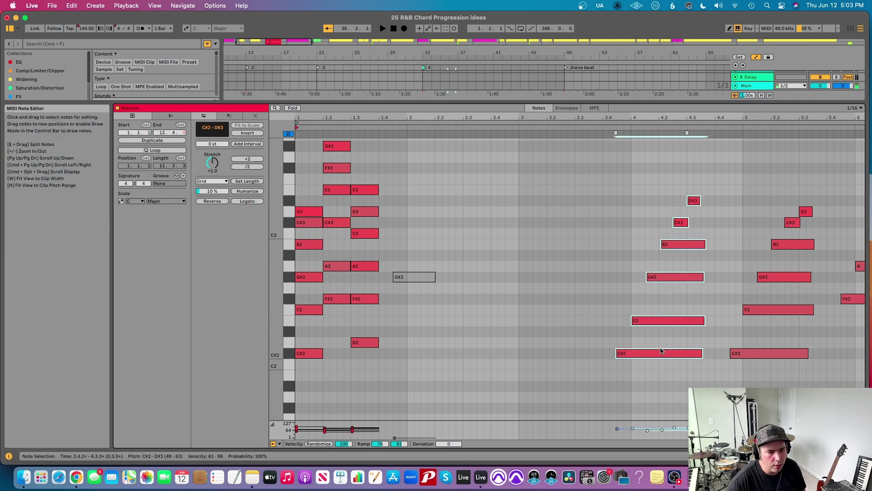
{"action": "left_click_drag", "start_coordinate": [661, 351], "coordinate": [457, 199]}
{"action": "left_click", "coordinate": [428, 378]}
{"action": "left_click_drag", "start_coordinate": [435, 322], "coordinate": [420, 322]}
{"action": "left_click", "coordinate": [423, 270]}
{"action": "left_click_drag", "start_coordinate": [422, 276], "coordinate": [408, 277]}
- Align the fourth chord's B2, C#3 and D#3 notes with beat 1.4 and fit the chord to the range 1.4.1 to 2.1.1
{"action": "left_click_drag", "start_coordinate": [420, 243], "coordinate": [386, 222]}
{"action": "left_click_drag", "start_coordinate": [440, 202], "coordinate": [385, 201]}
{"action": "left_click_drag", "start_coordinate": [381, 290], "coordinate": [403, 290]}
{"action": "key", "text": "super+alt+j"}
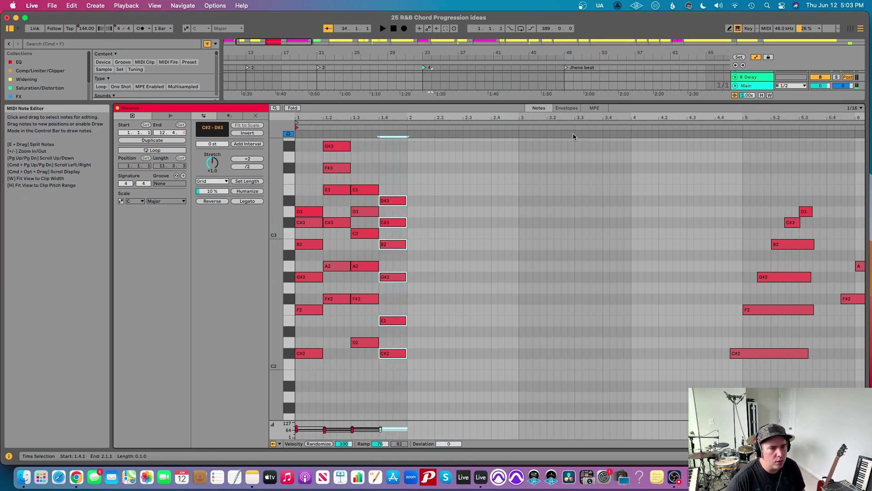
- Delete all the remaining rolled-chord notes after the four block chords, through to the end of the clip
{"action": "key", "text": "w"}
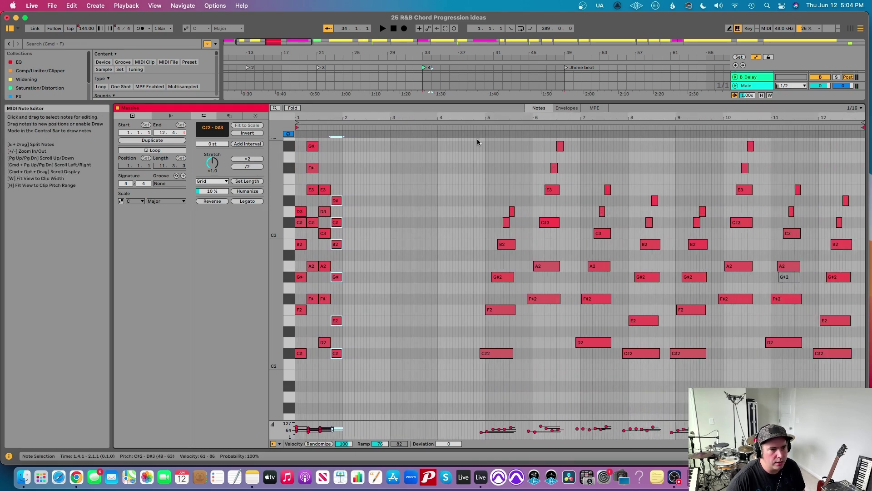
{"action": "left_click_drag", "start_coordinate": [466, 146], "coordinate": [858, 384]}
{"action": "key", "text": "Delete"}
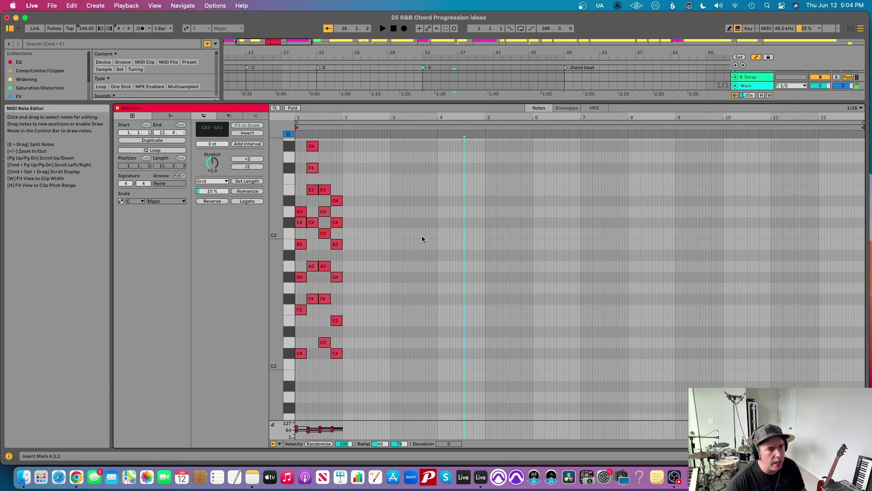
{"action": "left_click_drag", "start_coordinate": [340, 115], "coordinate": [398, 159]}
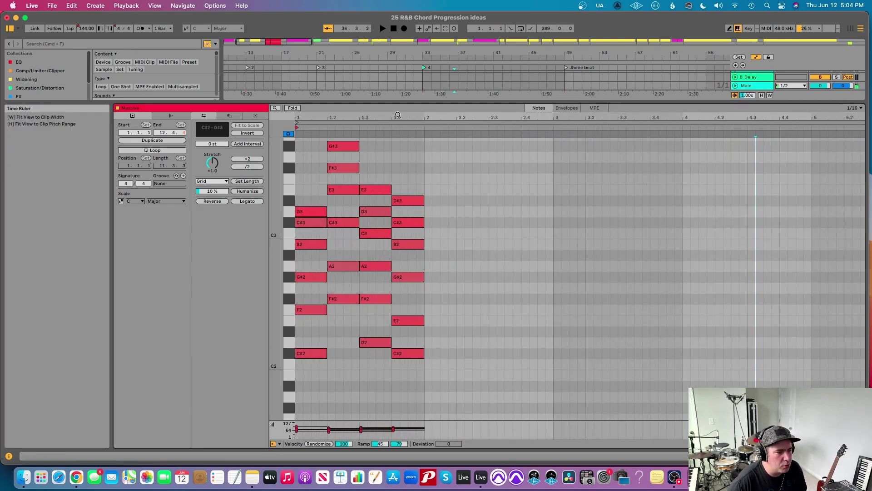
{"action": "left_click_drag", "start_coordinate": [398, 115], "coordinate": [397, 138]}
- Shorten the block-chord clip to one bar, 33.1.1 to 34.1.1, and swap it with the rolled-chord clip on the UADx Electra 88 track
{"action": "key", "text": "super+alt+l"}
{"action": "left_click", "coordinate": [481, 76]}
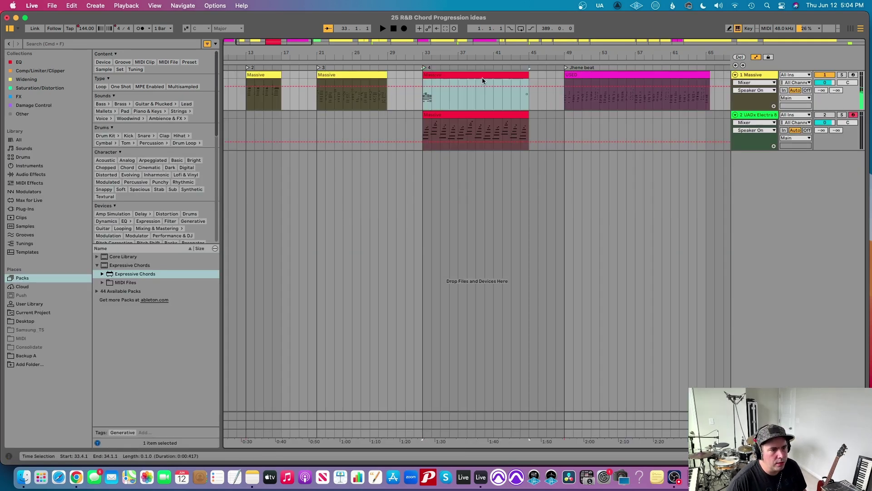
{"action": "left_click_drag", "start_coordinate": [528, 75], "coordinate": [428, 75]}
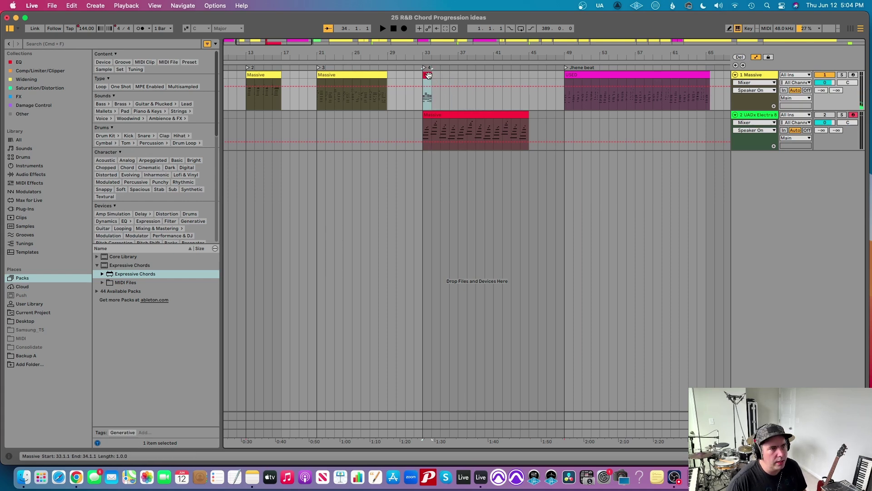
{"action": "left_click_drag", "start_coordinate": [429, 75], "coordinate": [459, 98]}
{"action": "left_click_drag", "start_coordinate": [408, 116], "coordinate": [428, 118]}
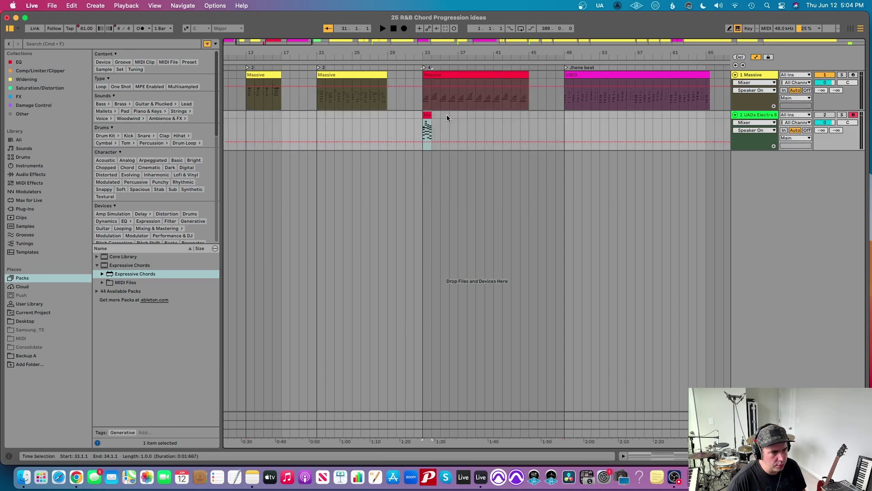
- Show the UADx Electra 88 track's devices and delete the Massive chord device in front of the instrument
{"action": "left_click", "coordinate": [755, 117]}
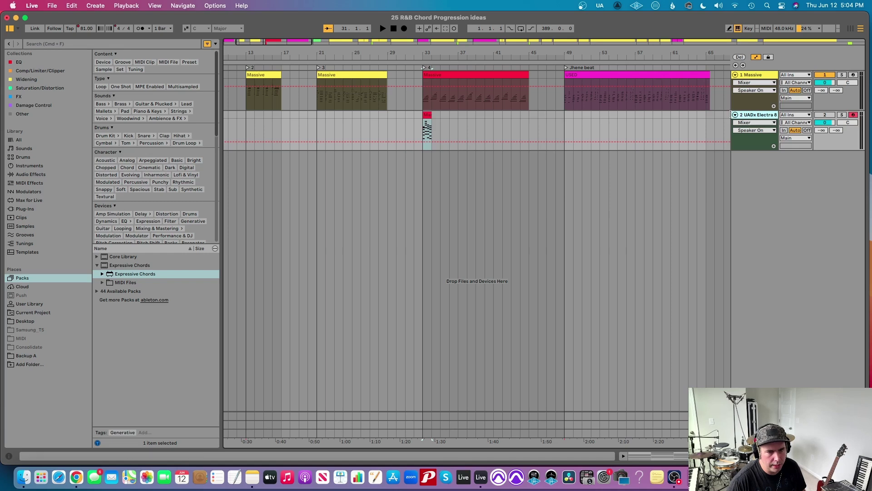
{"action": "left_click_drag", "start_coordinate": [732, 114], "coordinate": [701, 117]}
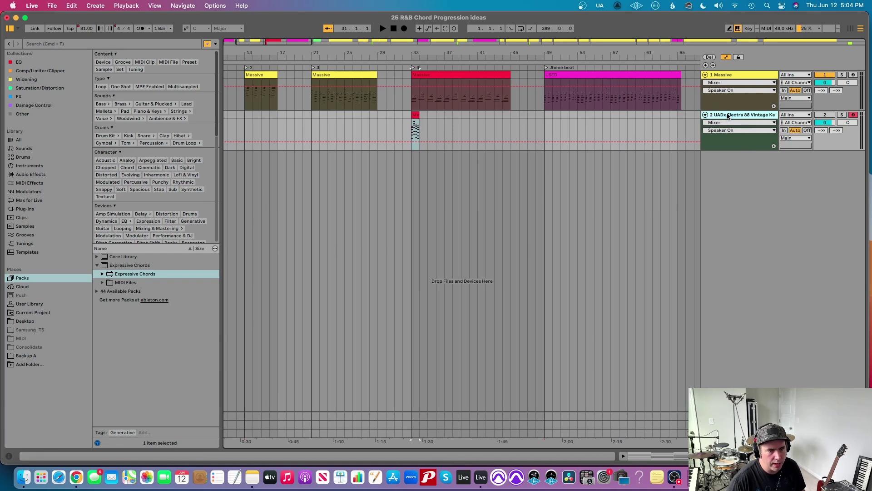
{"action": "double_click", "coordinate": [727, 117]}
{"action": "left_click", "coordinate": [281, 367]}
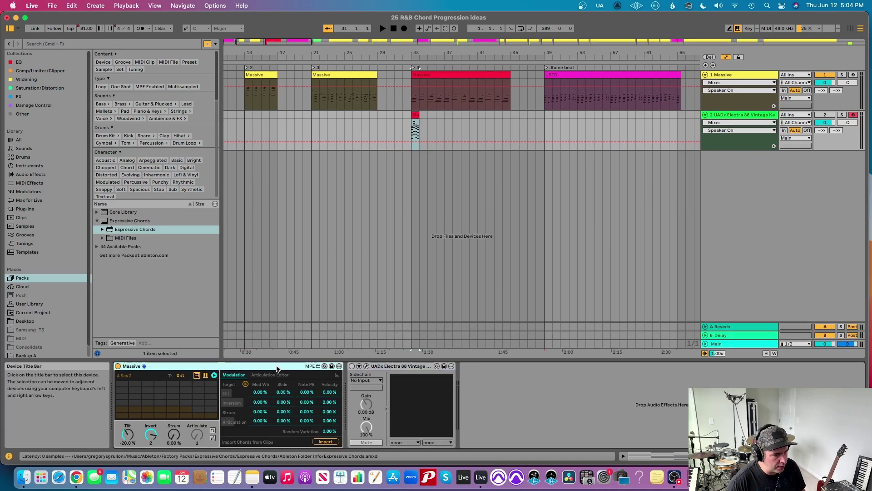
{"action": "left_click", "coordinate": [529, 393]}
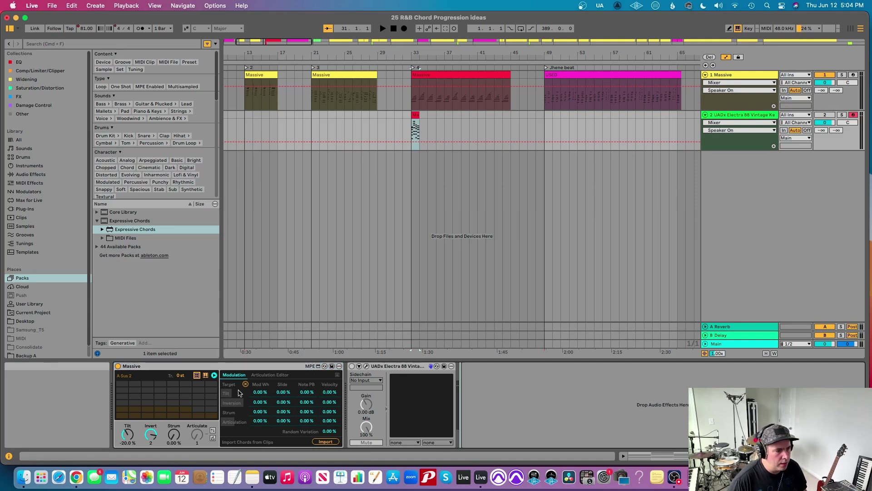
{"action": "left_click", "coordinate": [229, 368]}
{"action": "key", "text": "Delete"}
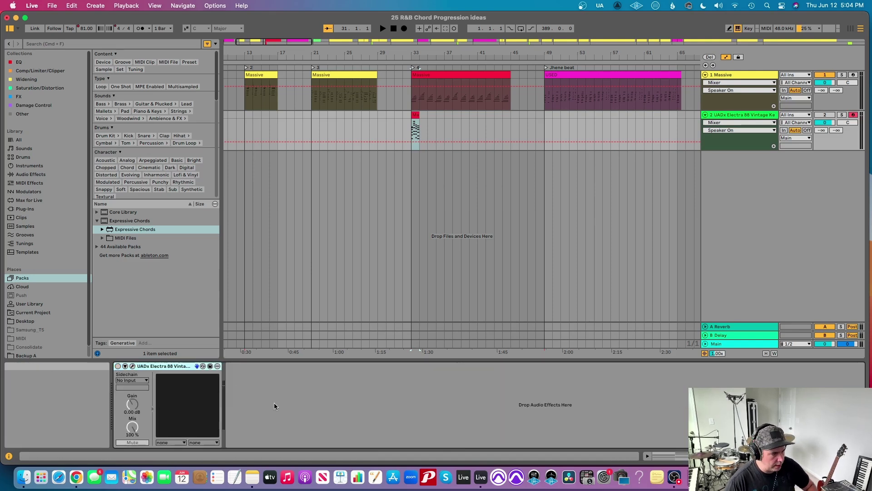
- Load the Expressive Chords device from the installed packs in front of the UADx Electra 88 instrument
{"action": "left_click_drag", "start_coordinate": [256, 15], "coordinate": [273, 15]}
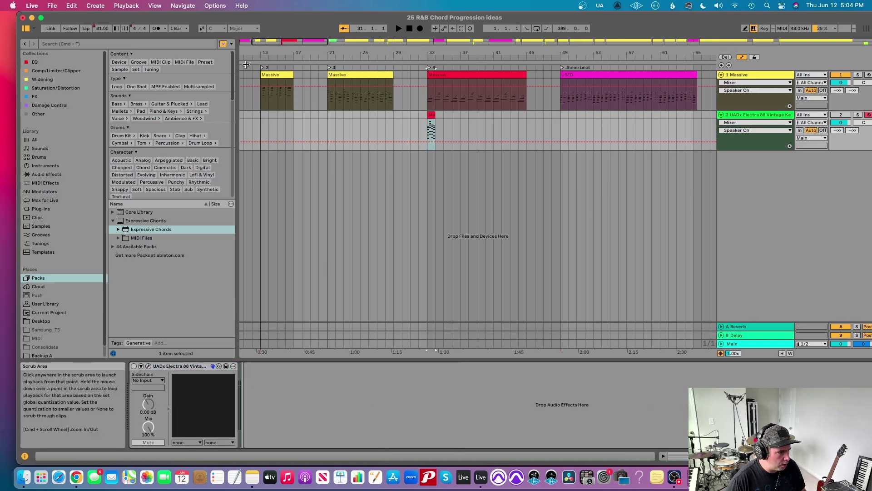
{"action": "left_click", "coordinate": [33, 280]}
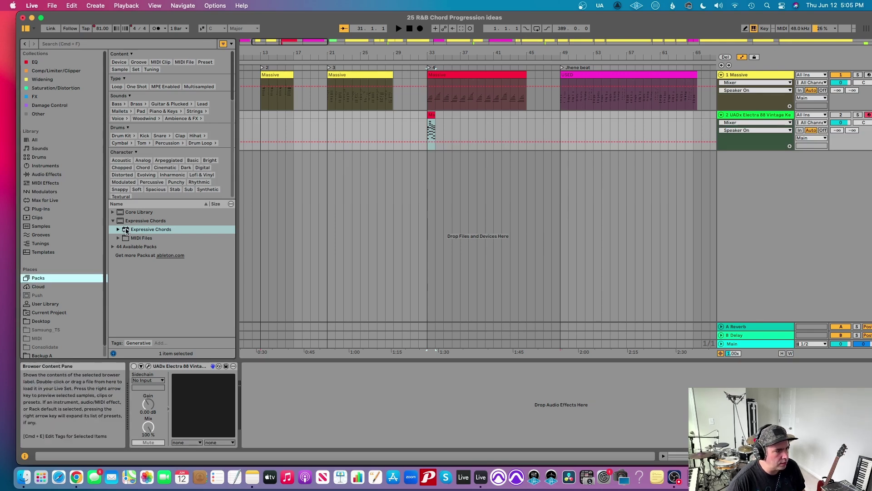
{"action": "left_click_drag", "start_coordinate": [126, 230], "coordinate": [132, 408]}
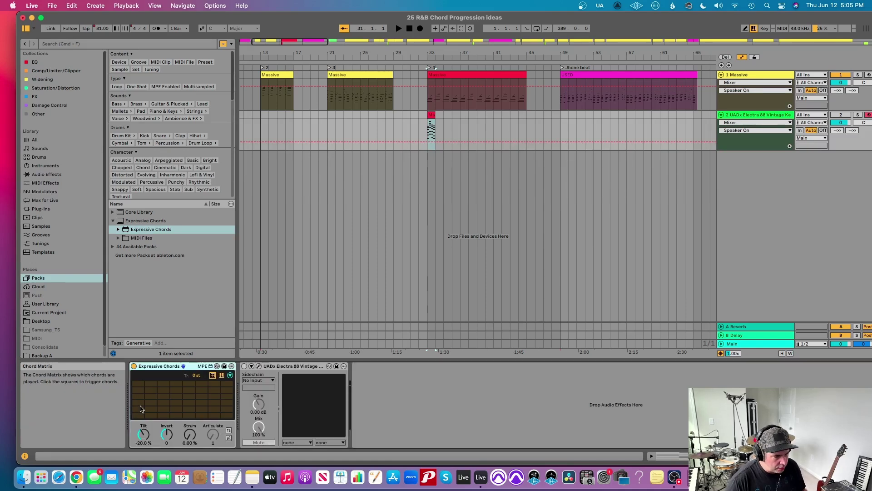
- Activate the UADx Electra 88 instrument after the Expressive Chords device
{"action": "left_click", "coordinate": [253, 366]}
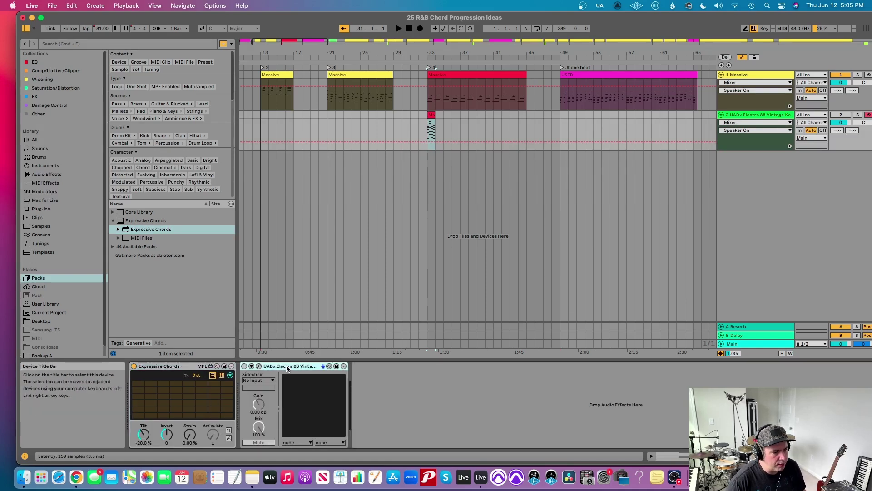
{"action": "left_click", "coordinate": [244, 366]}
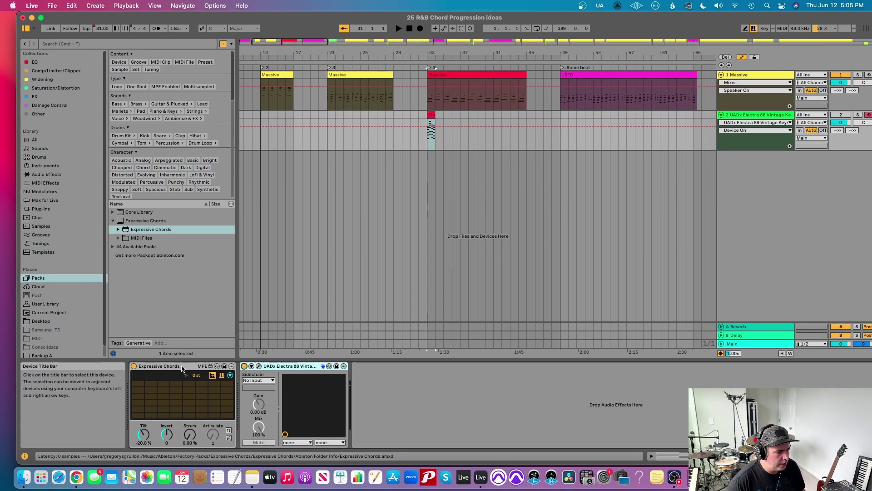
{"action": "left_click", "coordinate": [154, 363]}
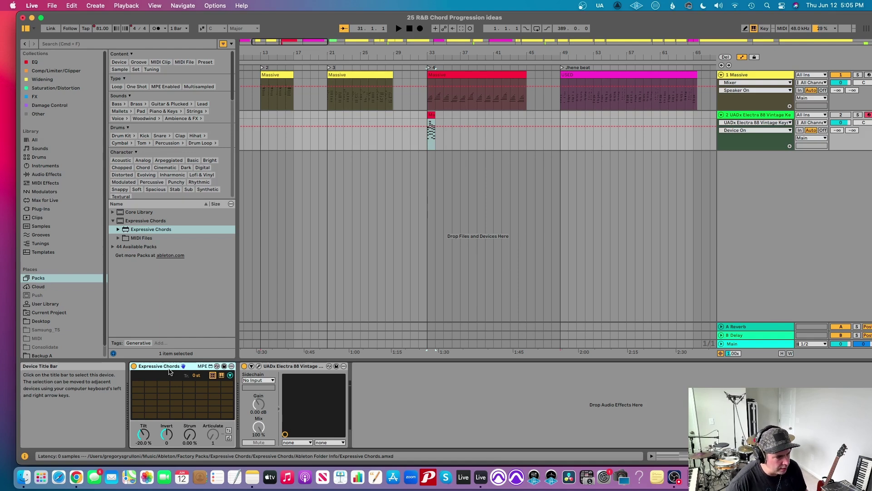
{"action": "left_click", "coordinate": [284, 367]}
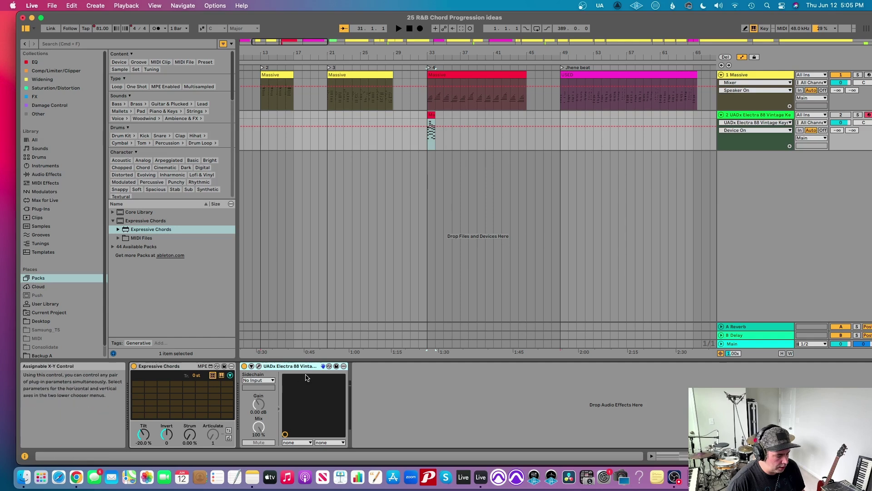
- Examine the short block-chord clips spread along the UADx Electra 88 track by selecting the time around each one
{"action": "left_click_drag", "start_coordinate": [368, 55], "coordinate": [288, 53]}
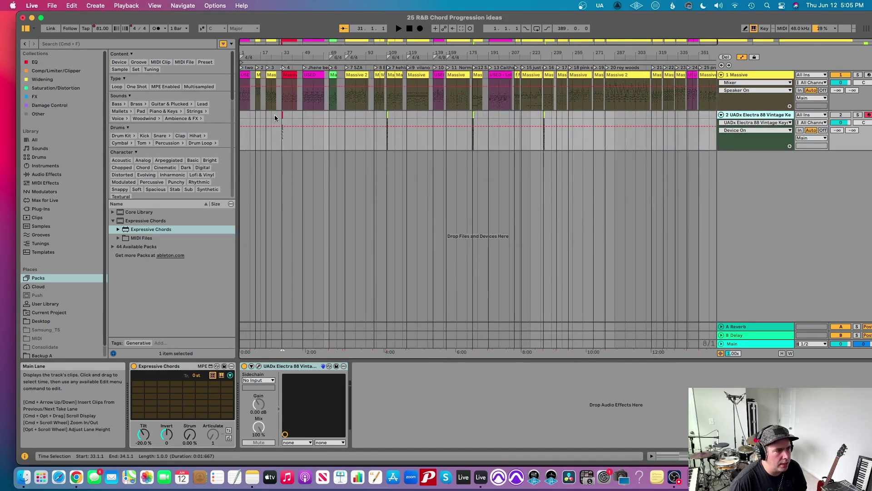
{"action": "left_click", "coordinate": [379, 120]}
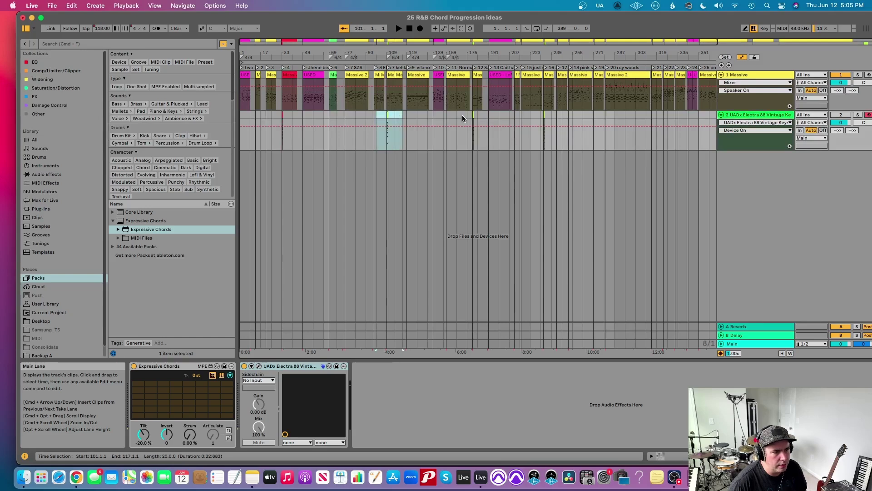
{"action": "left_click", "coordinate": [468, 119]}
{"action": "left_click", "coordinate": [547, 120]}
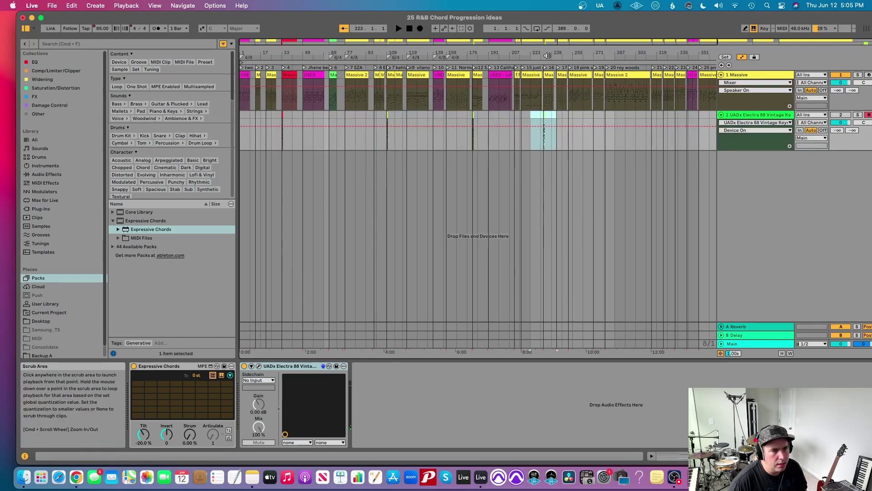
{"action": "key", "text": "minus"}
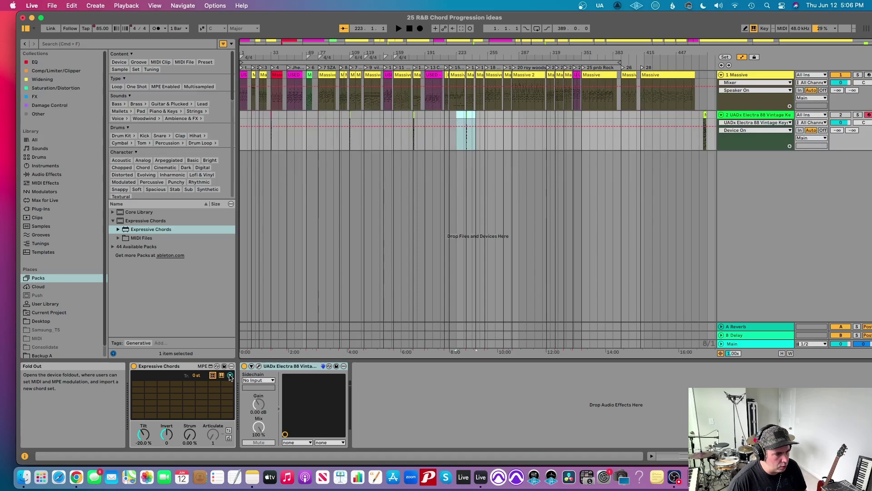
- Unfold the Expressive Chords modulation and import section, and select the clip area at 471.1.1 to 487.1.1 on the UADx Electra 88 track
{"action": "left_click", "coordinate": [230, 376]}
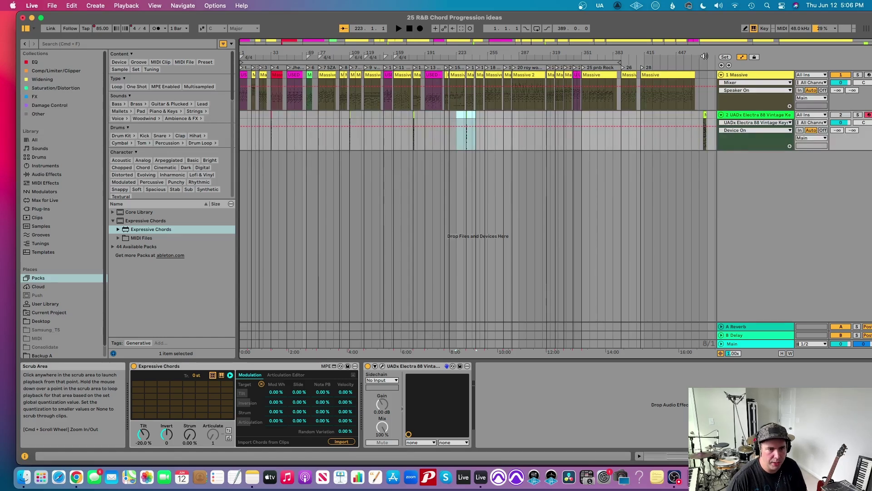
{"action": "left_click", "coordinate": [270, 117]}
{"action": "left_click_drag", "start_coordinate": [270, 117], "coordinate": [487, 124]}
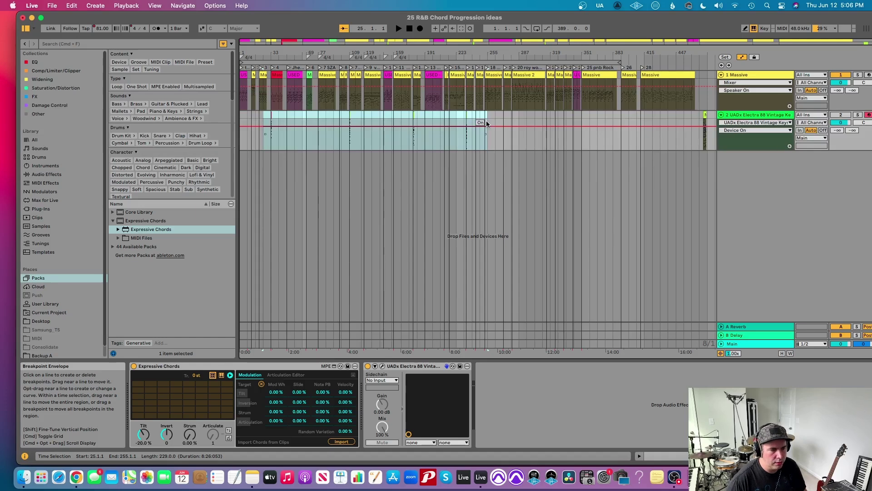
{"action": "left_click", "coordinate": [503, 144]}
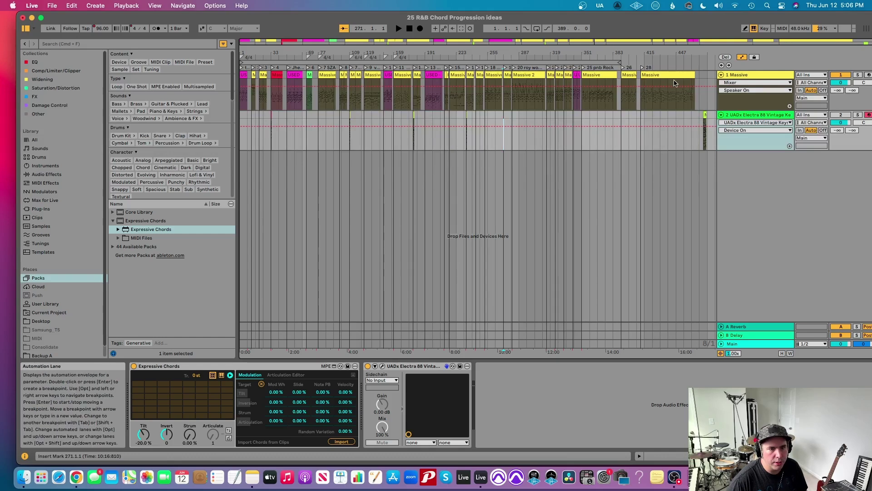
{"action": "left_click", "coordinate": [704, 119]}
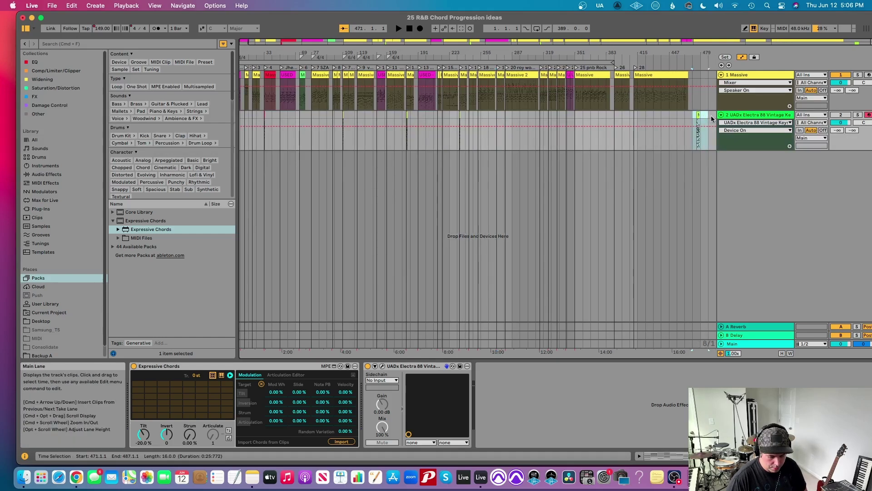
- Replace the clips at 471.1.1 on the UADx Electra 88 track with the block-chord clips copied from 25.1.1 to 239.1.1, gathered end to end from 479.1.1
{"action": "key", "text": "Delete"}
{"action": "left_click_drag", "start_coordinate": [259, 118], "coordinate": [466, 125]}
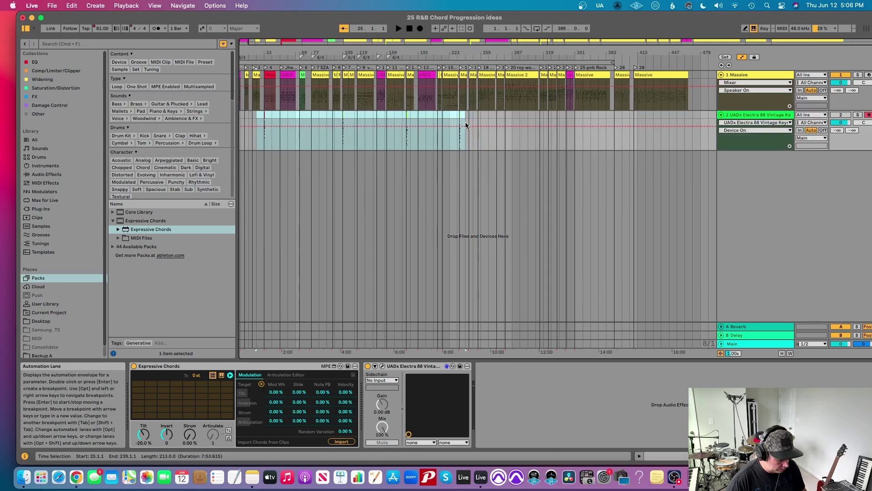
{"action": "left_click", "coordinate": [693, 116]}
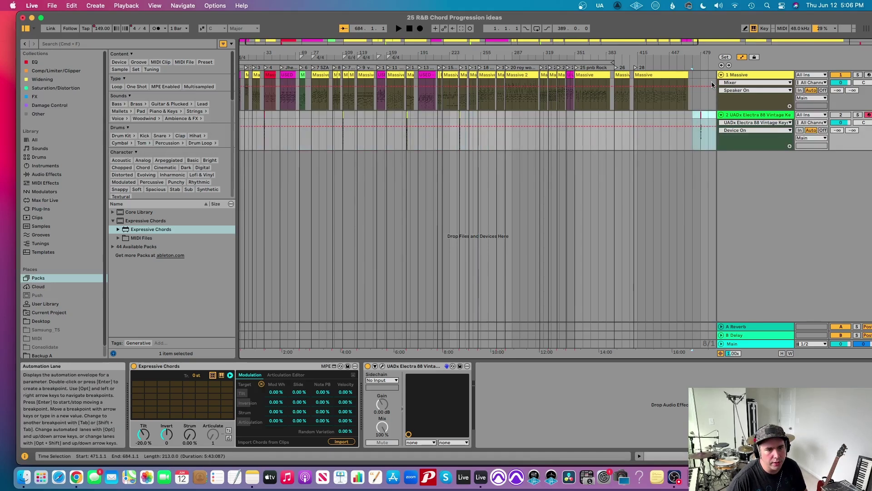
{"action": "left_click", "coordinate": [341, 442]}
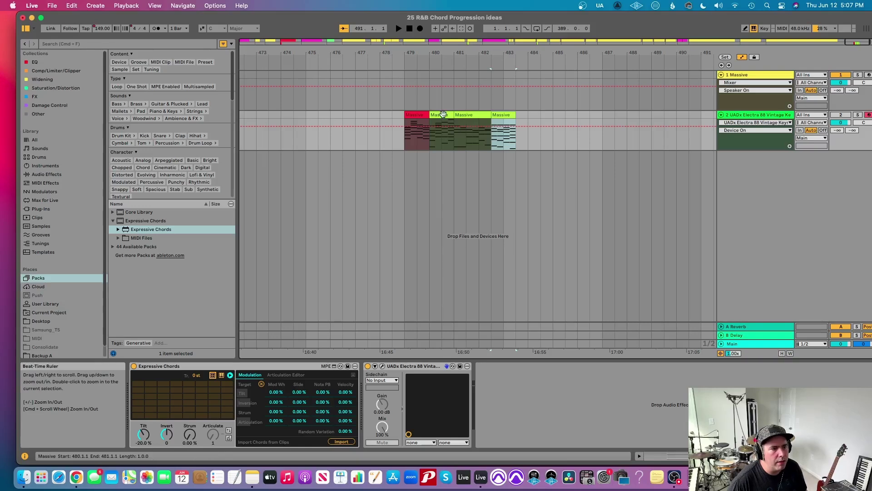
- Try to import the chords of all four adjacent clips between 479.1.1 and 483.3.1 into Expressive Chords at once
{"action": "left_click", "coordinate": [422, 117]}
{"action": "left_click", "coordinate": [439, 115]}
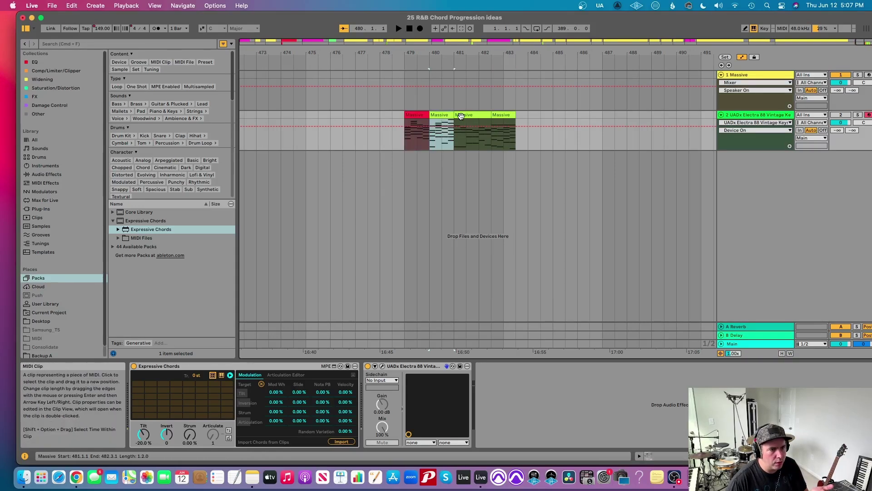
{"action": "left_click", "coordinate": [464, 116]}
{"action": "left_click", "coordinate": [509, 116]}
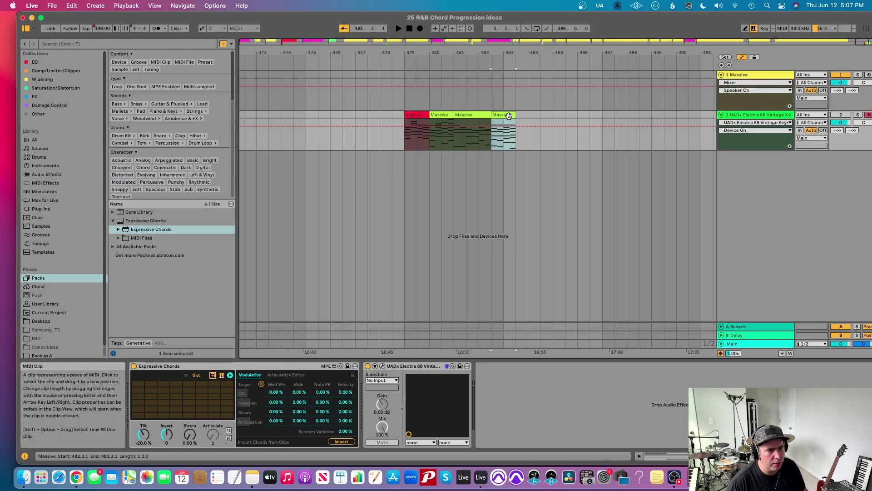
{"action": "left_click", "coordinate": [414, 115]}
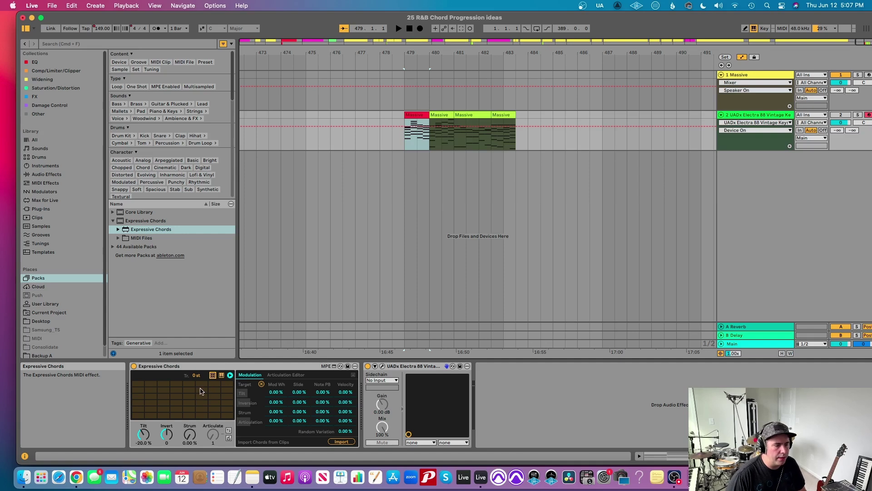
{"action": "left_click", "coordinate": [501, 116], "text": "shift"}
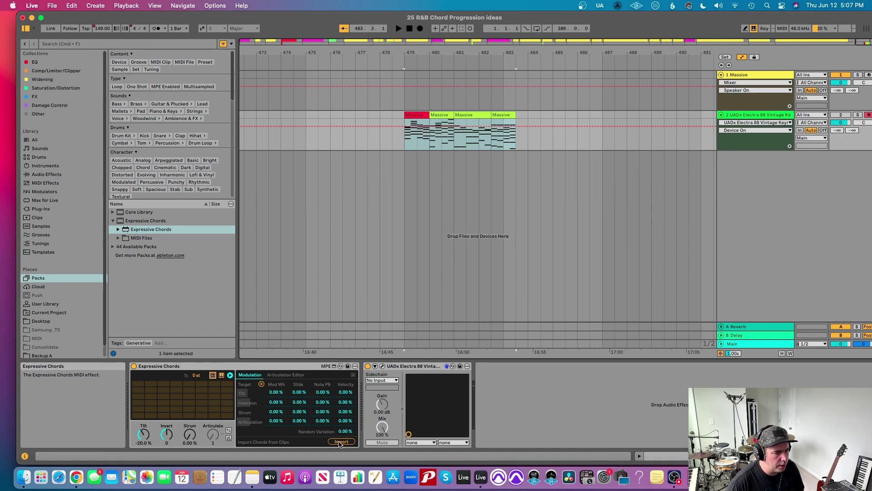
{"action": "left_click", "coordinate": [338, 441]}
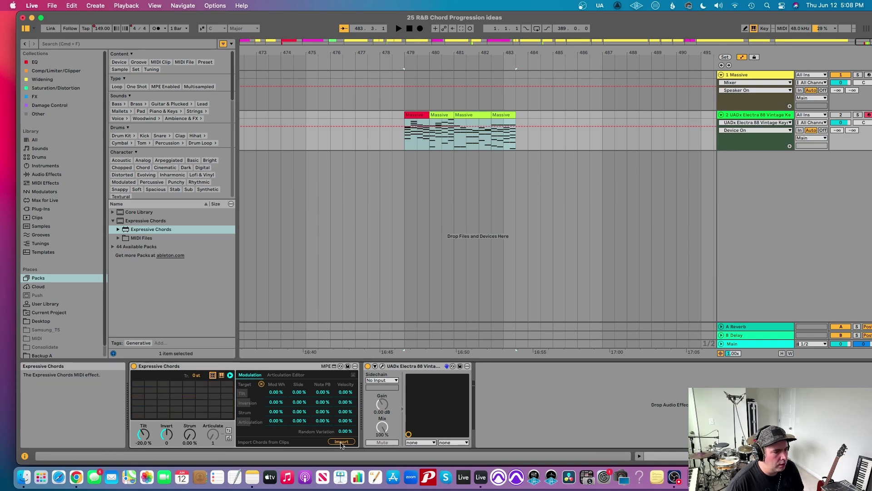
{"action": "left_click", "coordinate": [520, 134]}
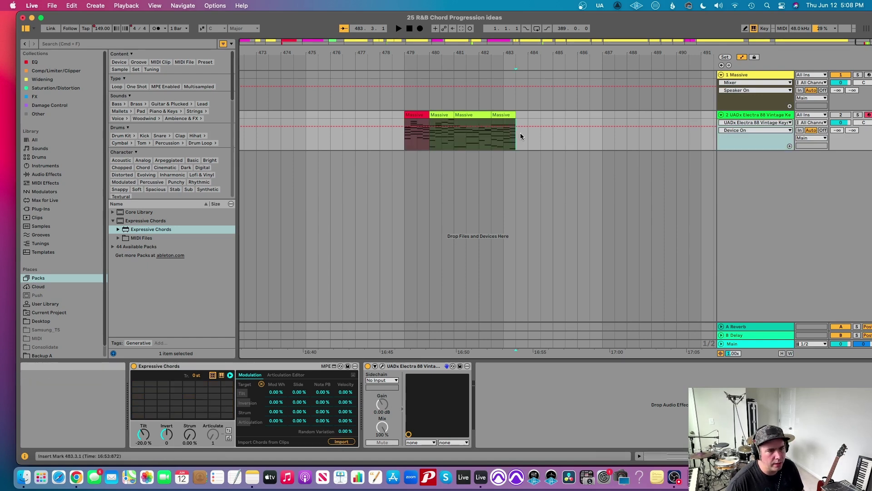
- Try to import the chords of only the first two clips, from 479.1.1 to 481.1.1, into Expressive Chords
{"action": "left_click", "coordinate": [417, 116]}
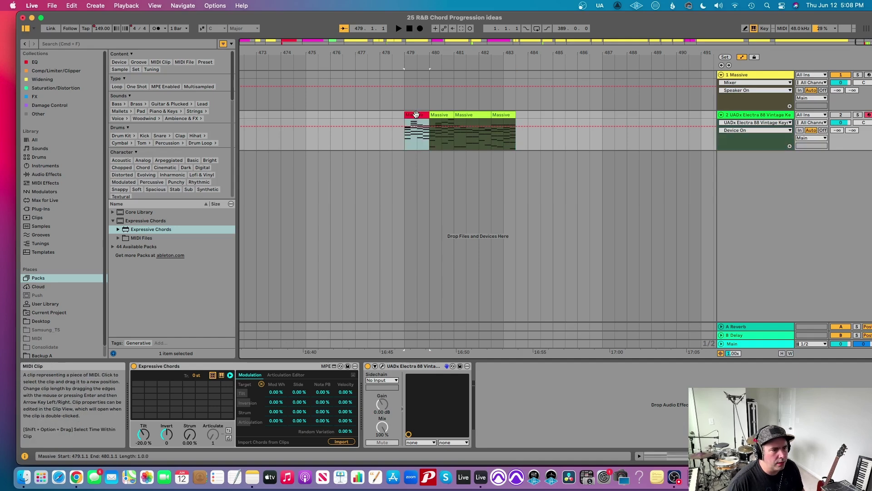
{"action": "left_click", "coordinate": [442, 114], "text": "shift"}
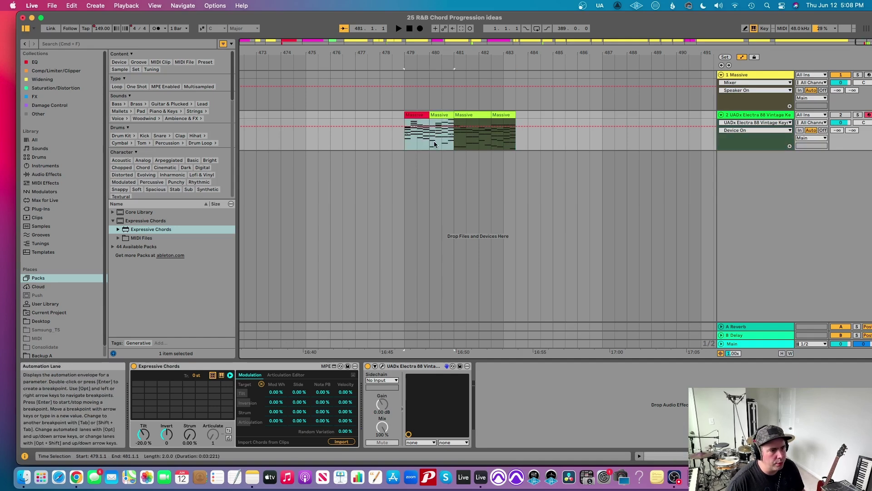
{"action": "left_click", "coordinate": [337, 443]}
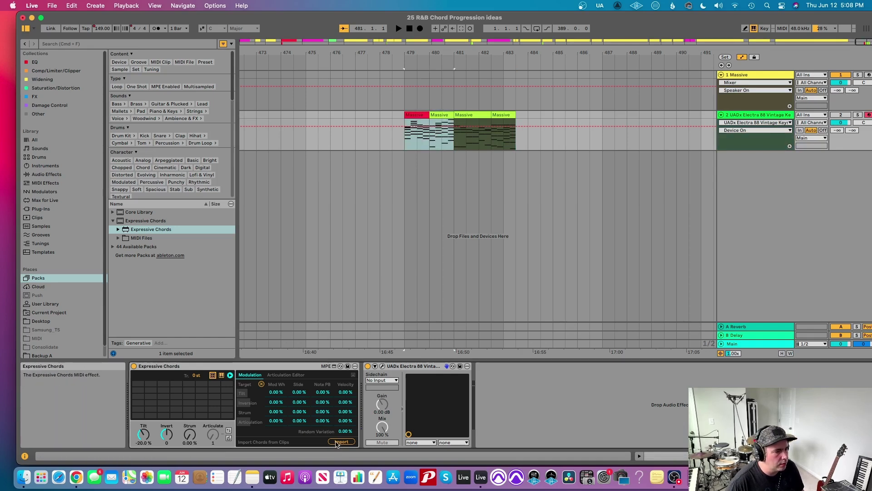
{"action": "left_click", "coordinate": [529, 136]}
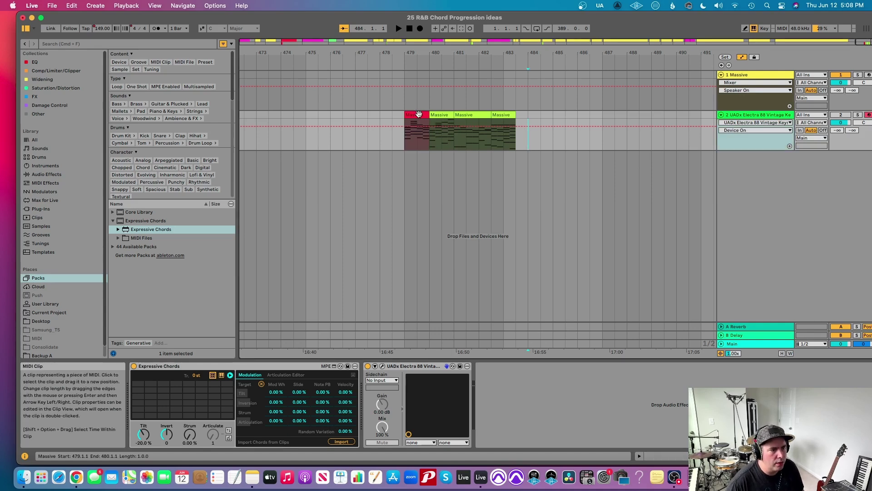
- Import the chords of the first clip alone into Expressive Chords and audition them with the Massive track off and the Electra 88 track on
{"action": "left_click", "coordinate": [418, 114]}
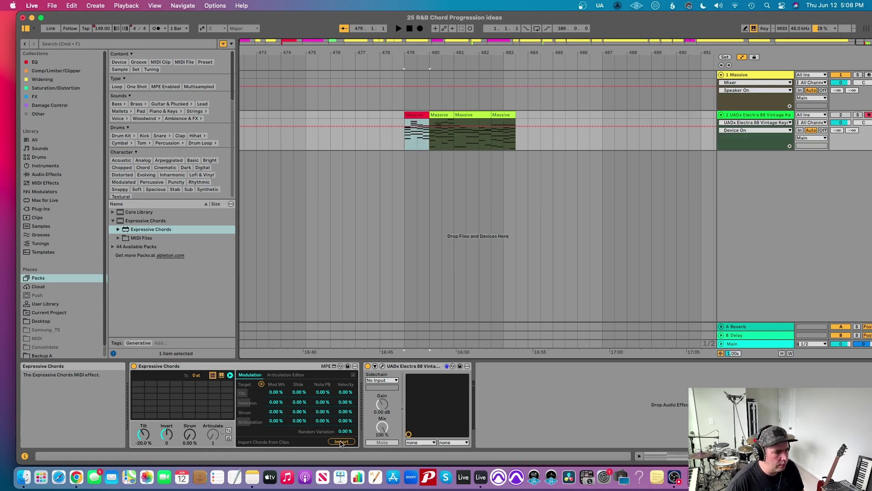
{"action": "left_click", "coordinate": [341, 442]}
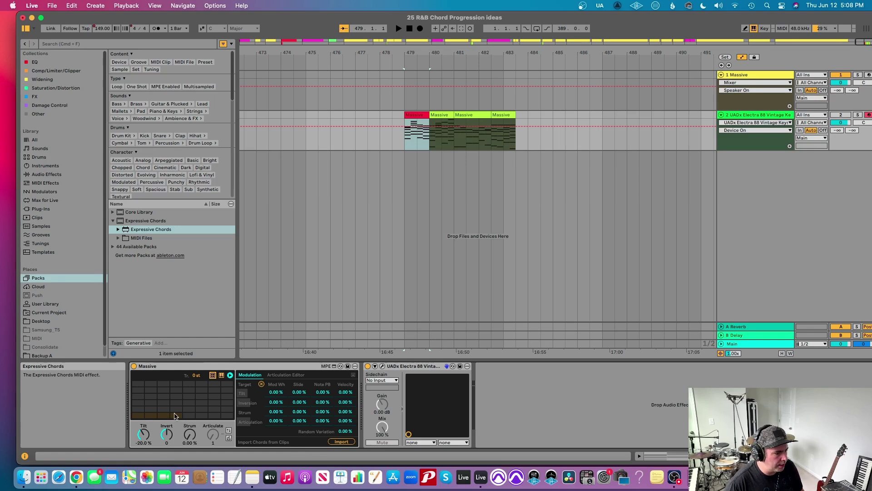
{"action": "left_click", "coordinate": [139, 415]}
{"action": "key", "text": "w"}
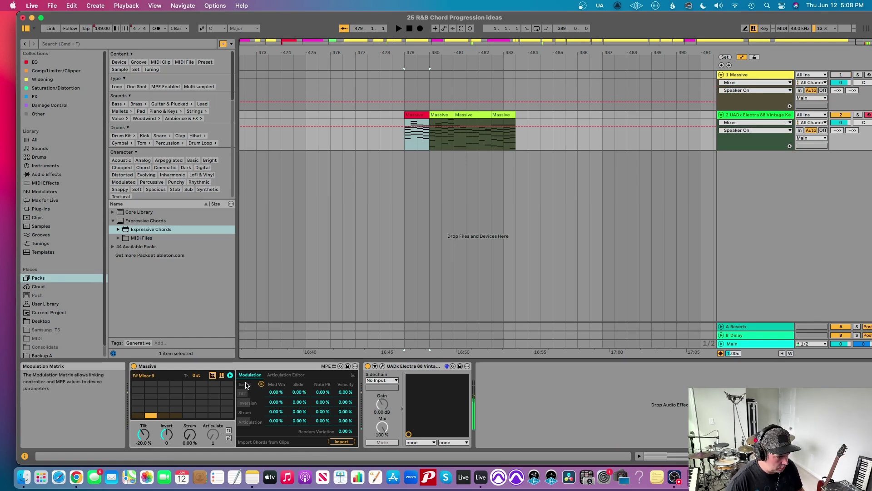
{"action": "key", "text": "s"}
{"action": "key", "text": "e"}
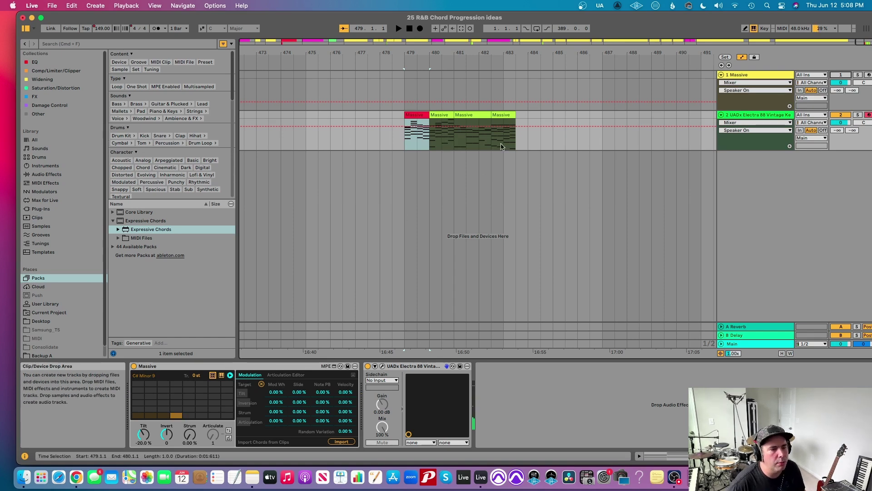
- Consolidate the four adjacent chord clips from 479.1.1 to 483.3.1 into one MIDI clip
{"action": "left_click", "coordinate": [522, 118]}
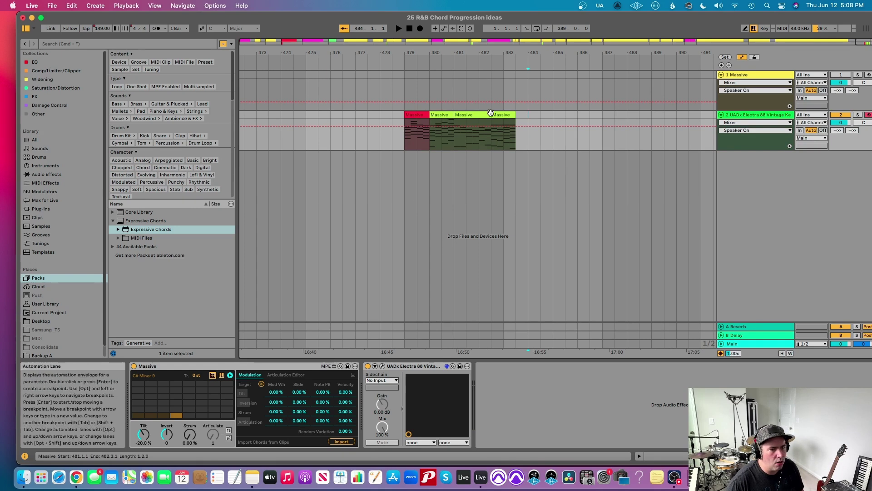
{"action": "left_click", "coordinate": [420, 121]}
{"action": "left_click", "coordinate": [498, 112], "text": "shift"}
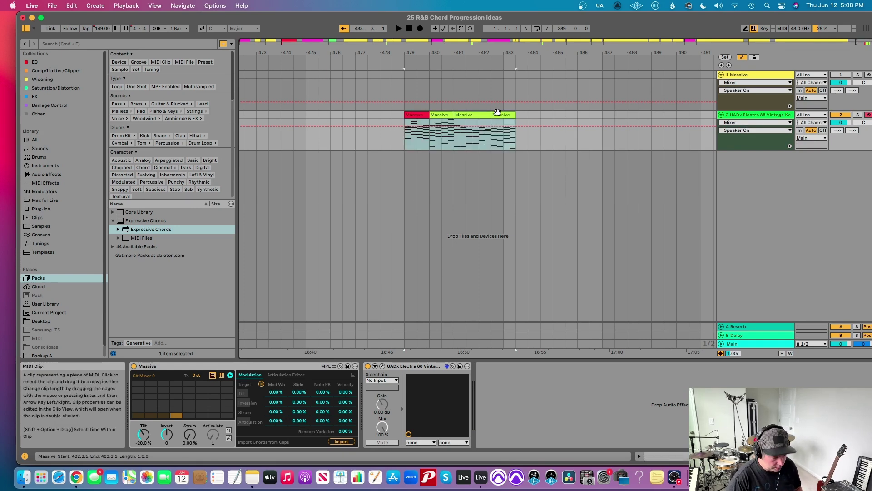
{"action": "key", "text": "super+j"}
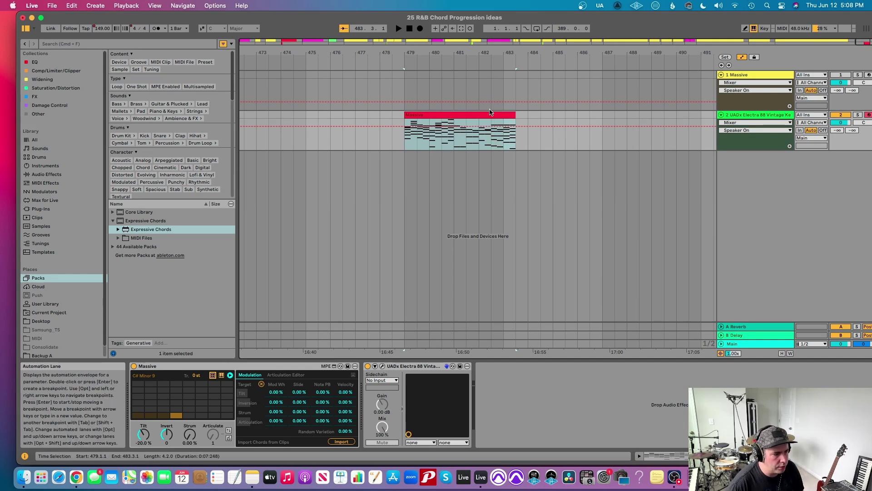
- Import the chords of the consolidated clip into Expressive Chords and audition them, with the computer keyboard lowered to octave C2 to D3
{"action": "left_click", "coordinate": [541, 119]}
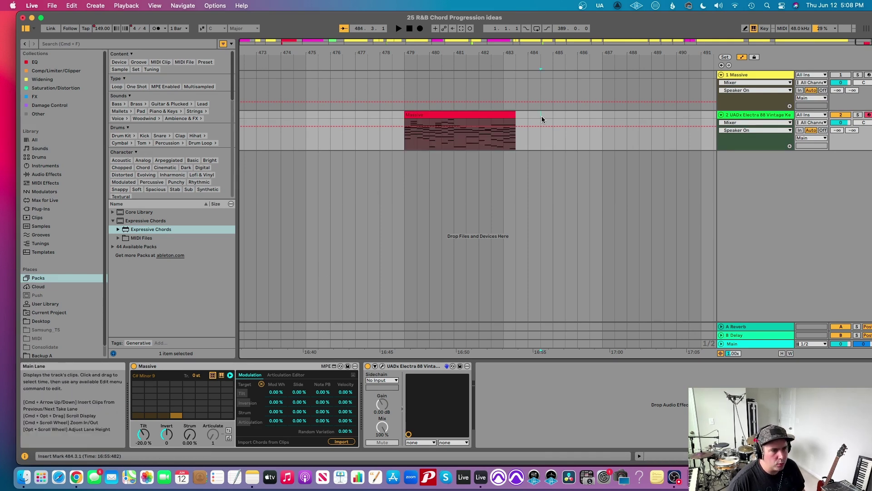
{"action": "left_click", "coordinate": [459, 115]}
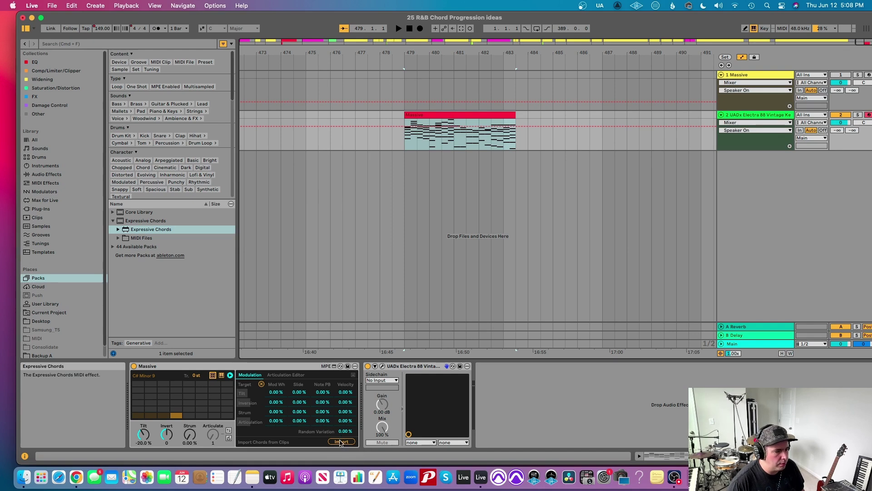
{"action": "left_click", "coordinate": [341, 442]}
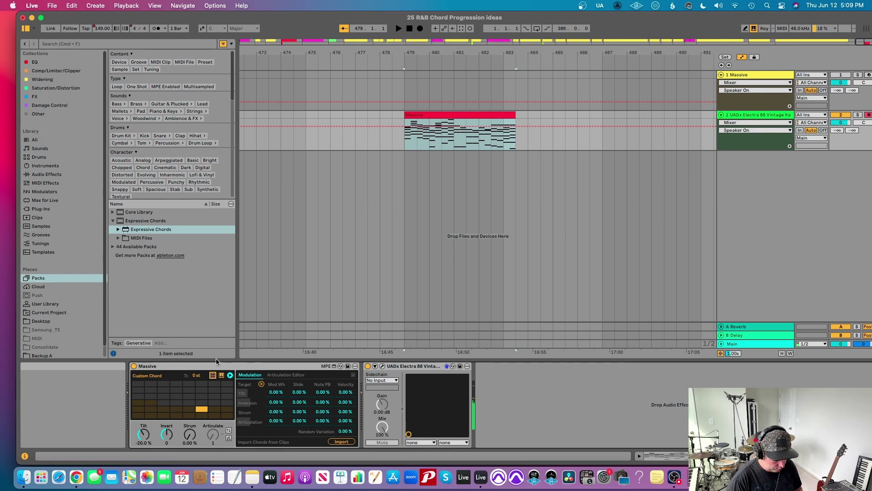
{"action": "key", "text": "z"}
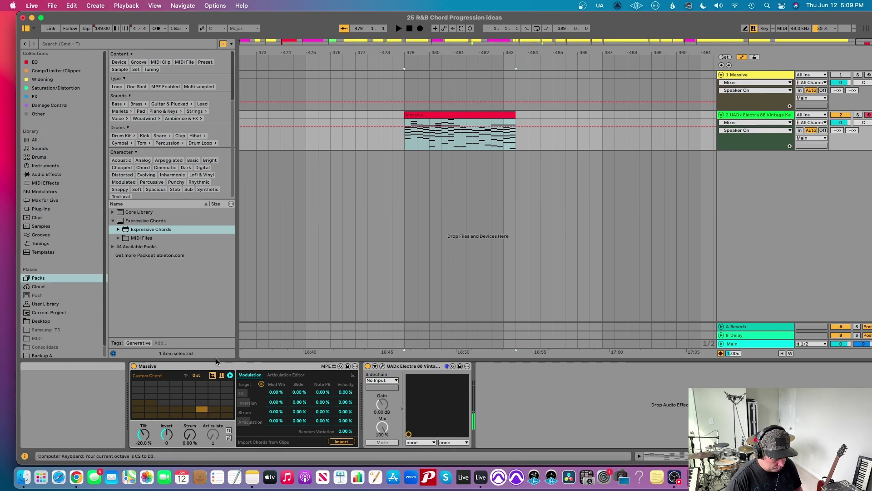
{"action": "key", "text": "a"}
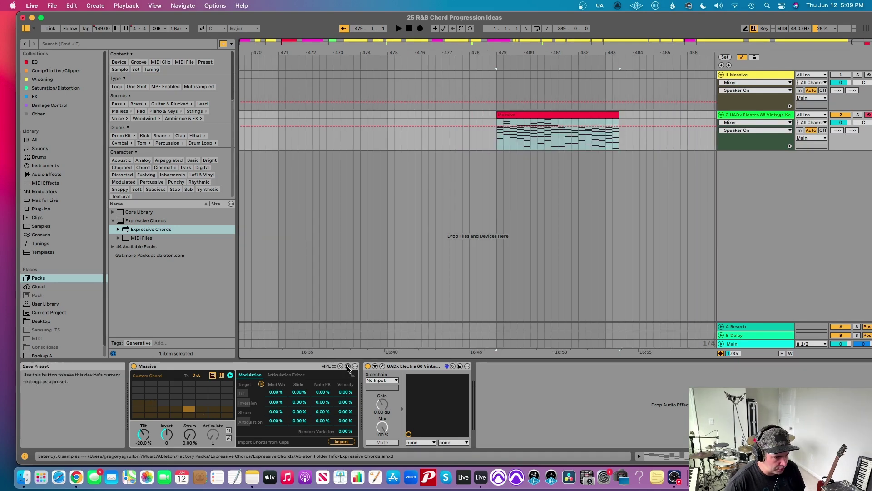
- Save the Expressive Chords device settings as a preset named "My Chords!"
{"action": "left_click", "coordinate": [347, 368]}
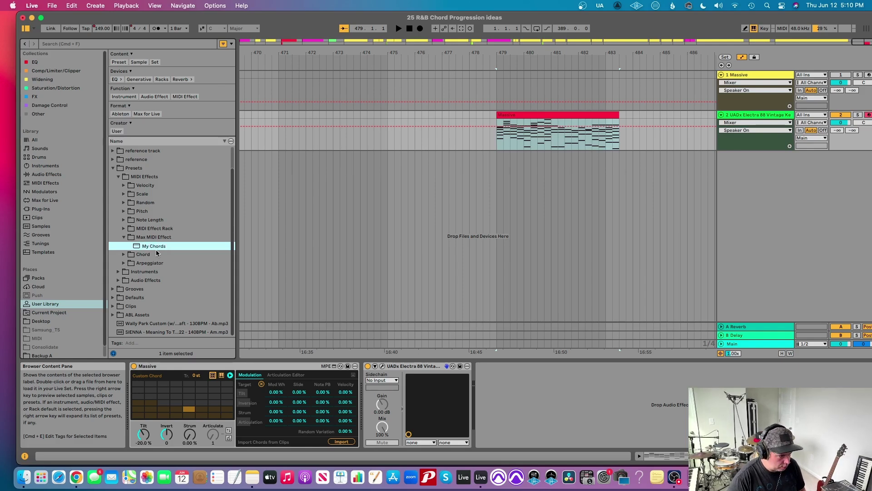
{"action": "type", "text": "My Chords!"}
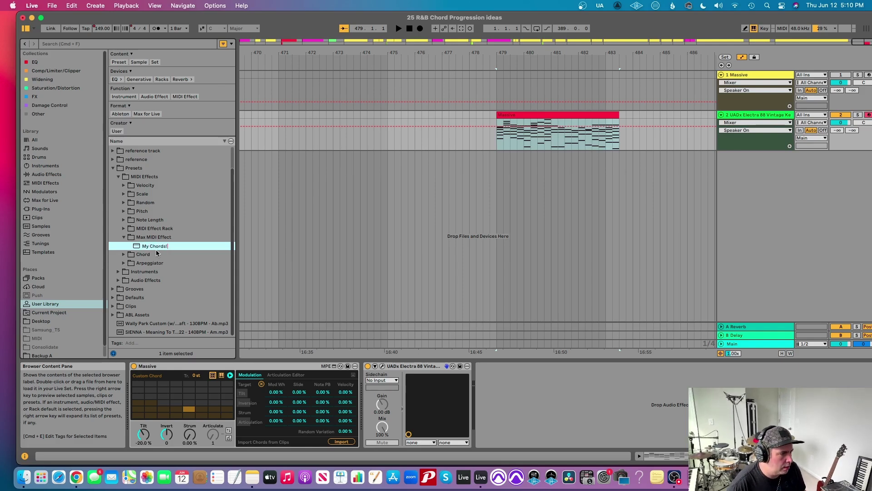
{"action": "key", "text": "Return"}
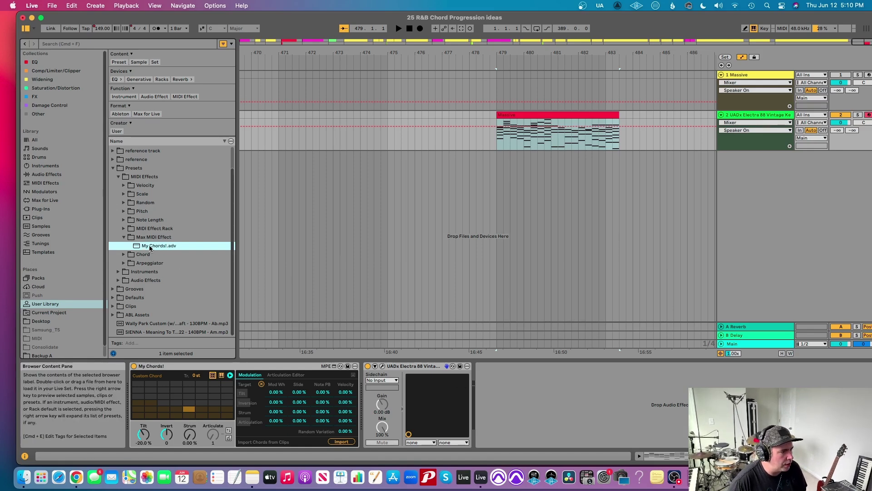
- Locate the My Chords! preset in the User Library under Presets, MIDI Effects, Max MIDI Effect
{"action": "left_click", "coordinate": [42, 304]}
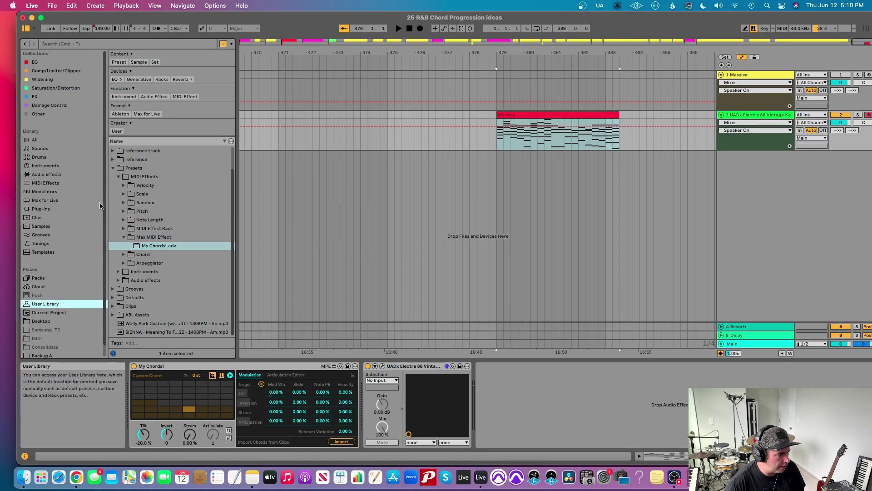
{"action": "left_click", "coordinate": [122, 168]}
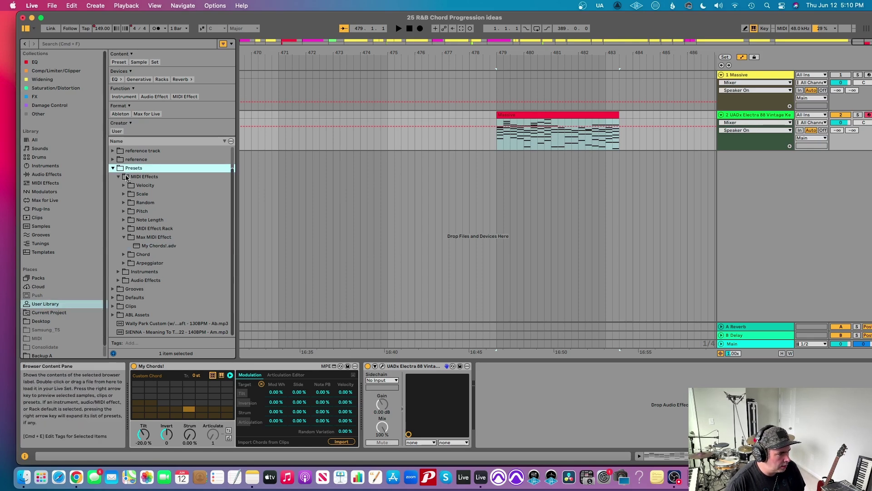
{"action": "left_click", "coordinate": [127, 177]}
{"action": "scroll", "coordinate": [127, 191], "scroll_direction": "up", "scroll_amount": 2}
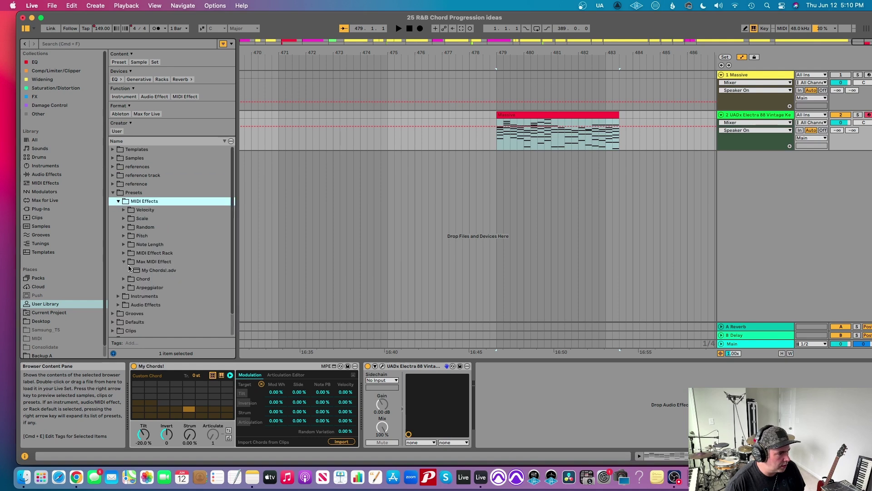
{"action": "left_click", "coordinate": [135, 262]}
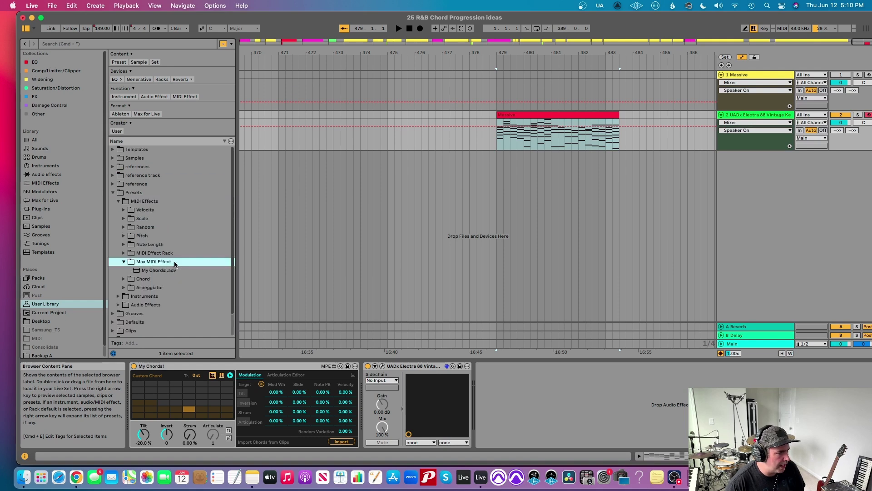
{"action": "left_click", "coordinate": [143, 271]}
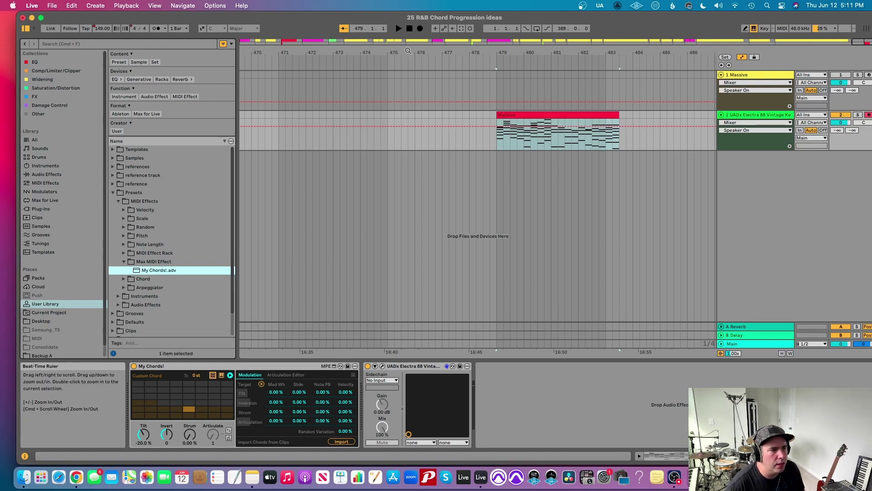
{"action": "left_click_drag", "start_coordinate": [409, 51], "coordinate": [406, 14]}
{"action": "left_click_drag", "start_coordinate": [634, 53], "coordinate": [635, 18]}
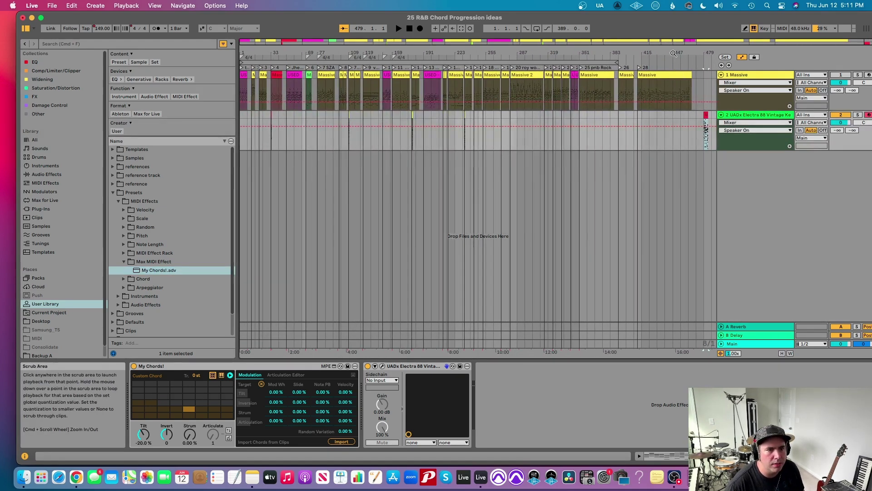
{"action": "left_click_drag", "start_coordinate": [689, 54], "coordinate": [695, 75]}
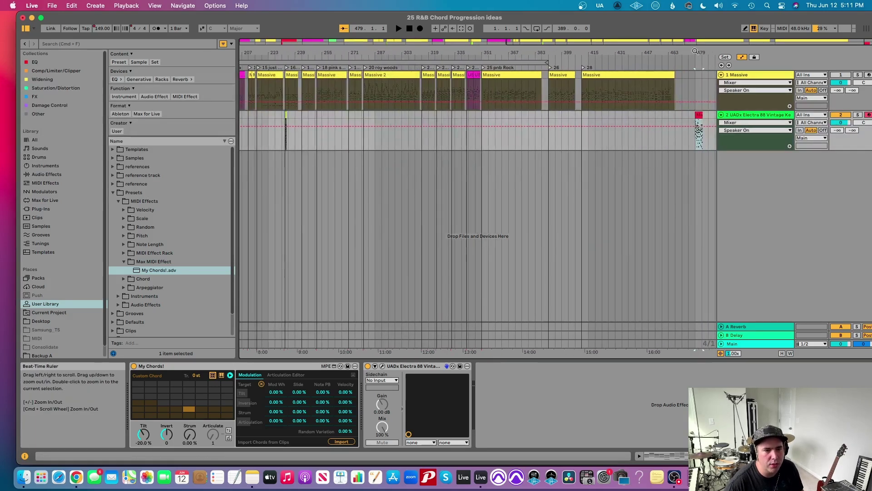